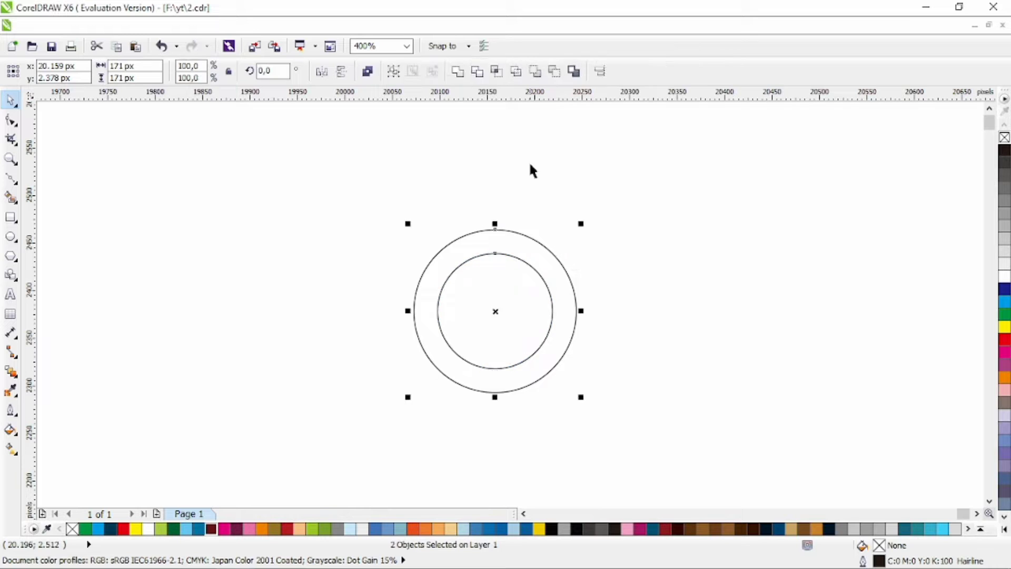
Step: Combine the two concentric circles into a ring, and draw a triangle about 158 by 137 px over it, converted to curves
key(ctrl+l)
click(324, 237)
click(11, 256)
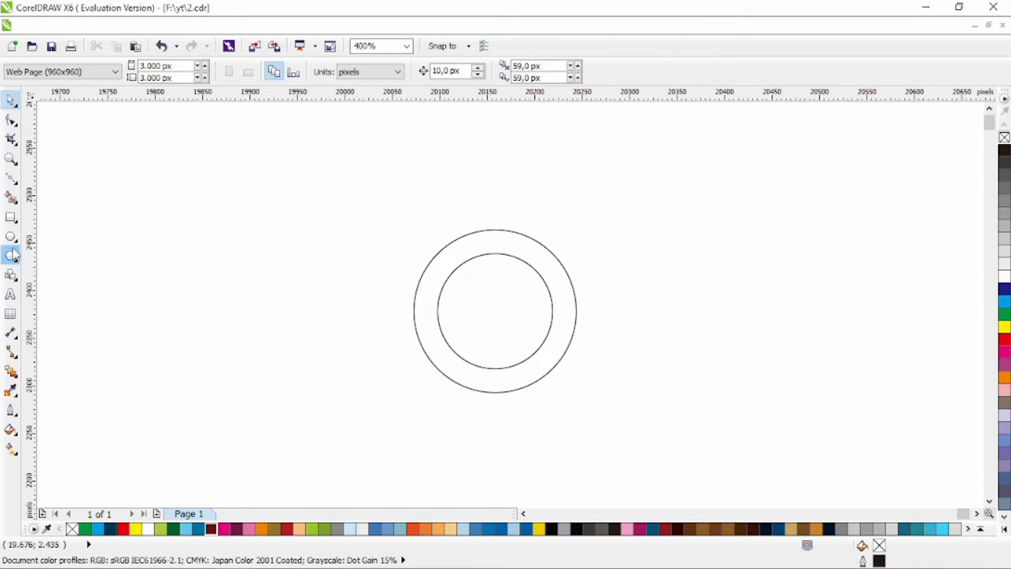
drag(476, 270, 562, 302)
key(ctrl+q)
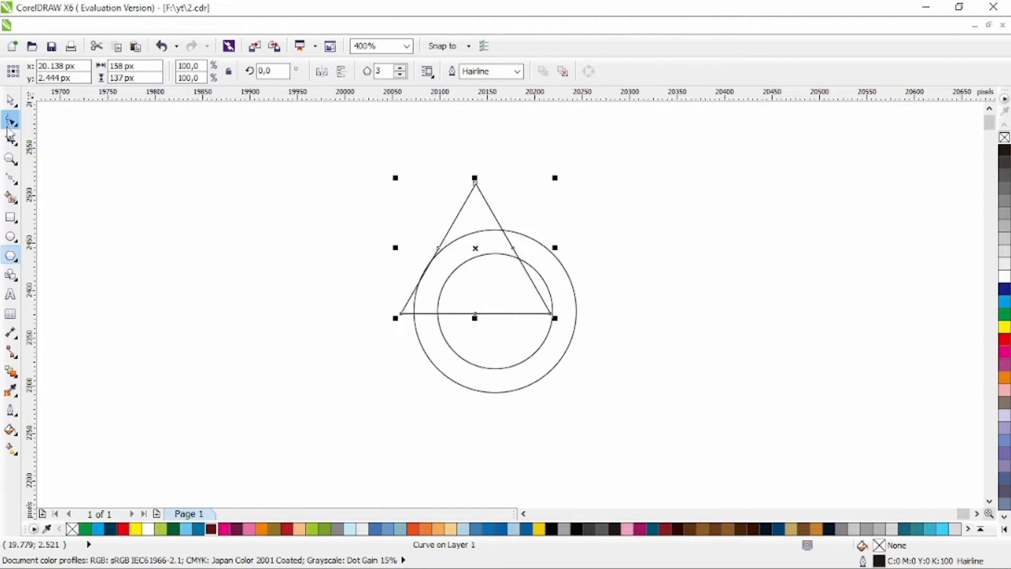
Step: Flip the triangle vertically and centre it horizontally on the ring
click(10, 100)
click(341, 72)
shift+click(441, 350)
key(c)
click(578, 252)
click(547, 224)
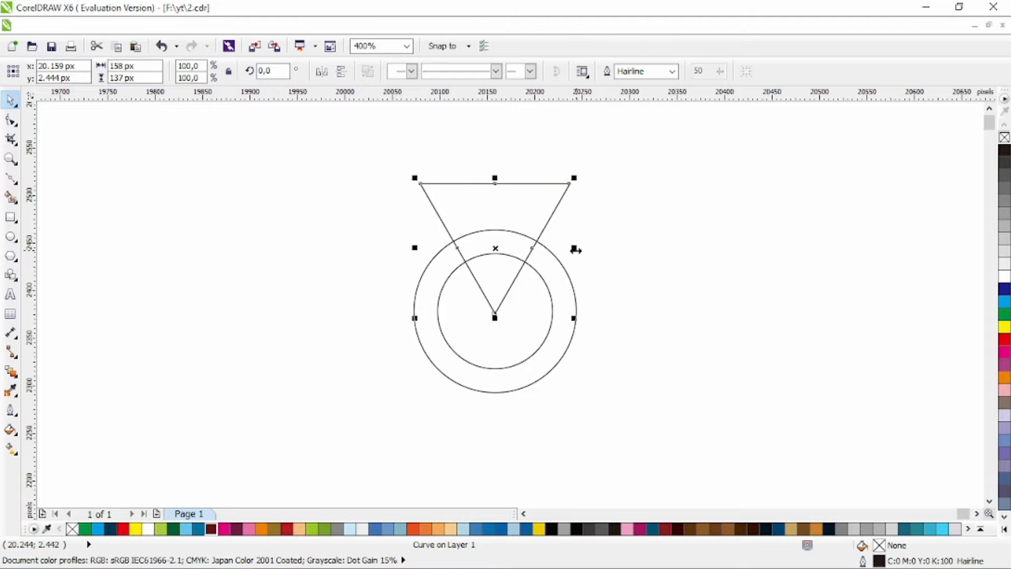
Step: Widen the inverted triangle symmetrically to about 270 px, trim the ring with it and delete the triangle
drag(575, 248, 622, 253)
shift+click(567, 289)
click(477, 72)
click(523, 217)
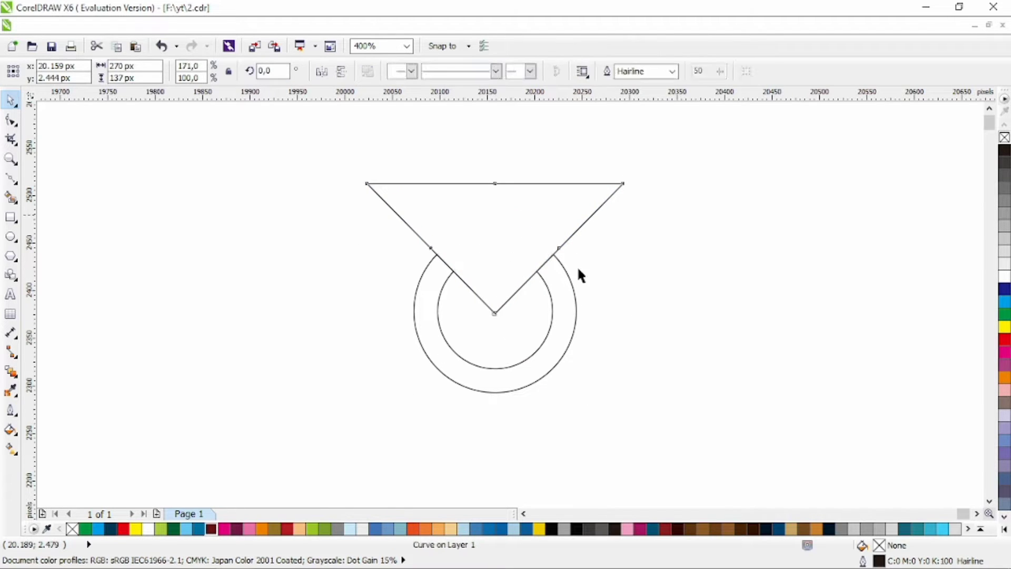
key(Delete)
Step: Draw a closed three-node Bezier shape from the ring's left open end out to an upper-left tip and down to the ring's bottom edge
click(14, 178)
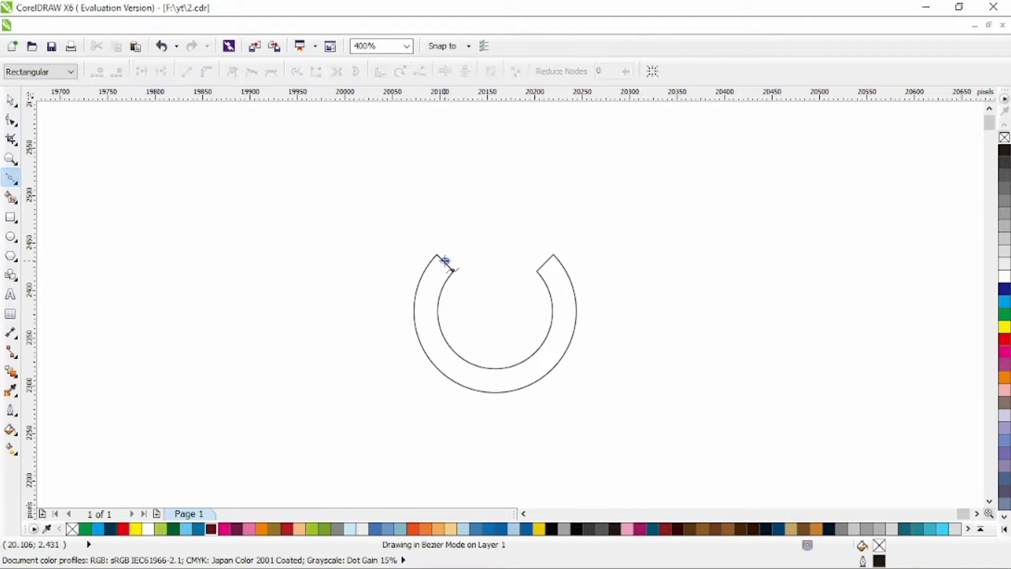
drag(444, 264, 355, 183)
double_click(470, 390)
click(445, 262)
key(F10)
Step: Convert the wing shape's segments to curves and bow its outer and inner long sides toward the left
key(ctrl+a)
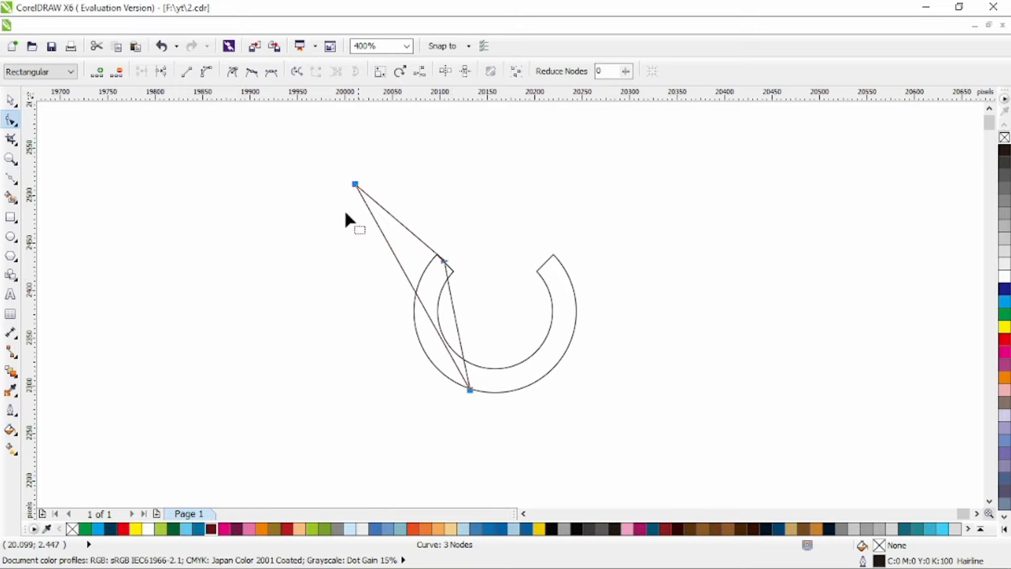
drag(413, 287, 361, 301)
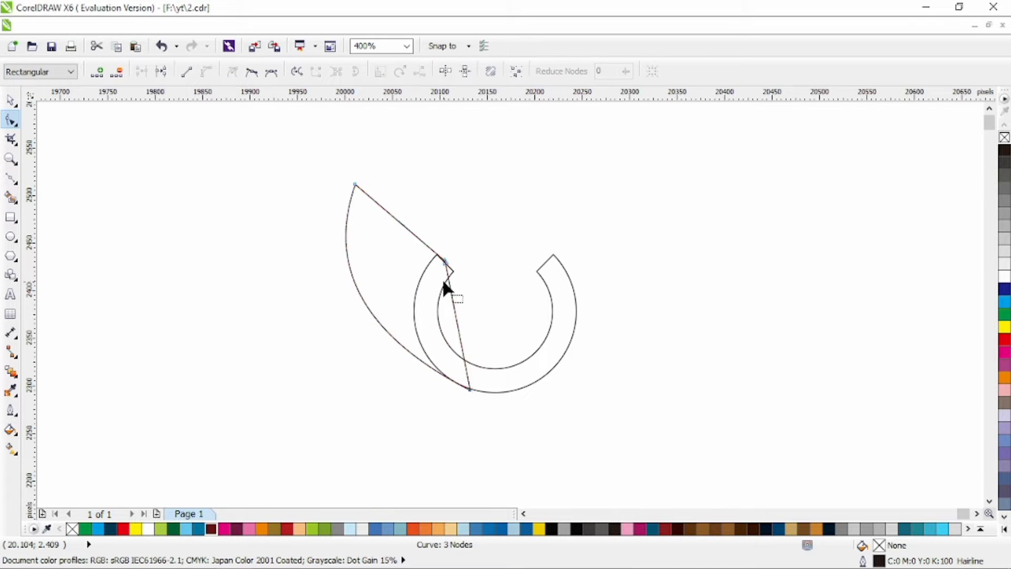
drag(460, 334, 426, 329)
Step: Draw an open three-node Bezier line from the wing's outer edge to the ring's left side and down to the ring's bottom edge
click(11, 178)
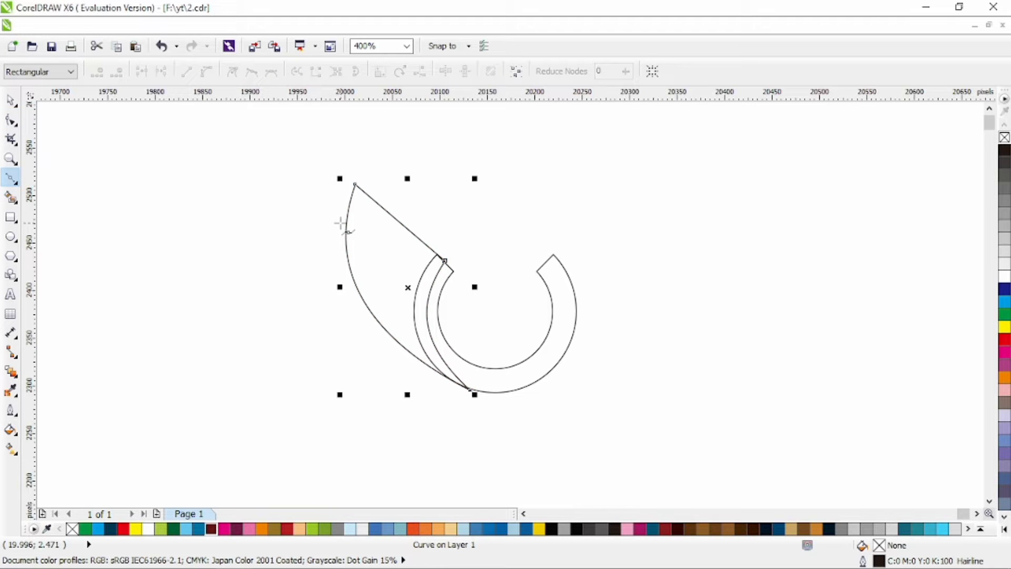
click(341, 223)
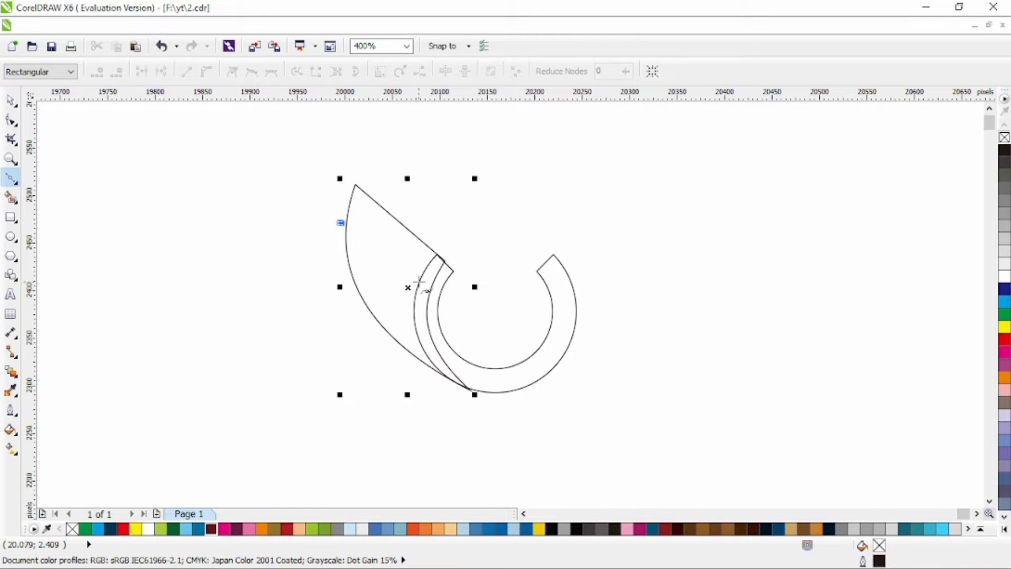
click(419, 282)
click(471, 390)
Step: Convert the open line's lower segment to a curve and shape it to follow the ring's outer edge
key(F10)
click(207, 71)
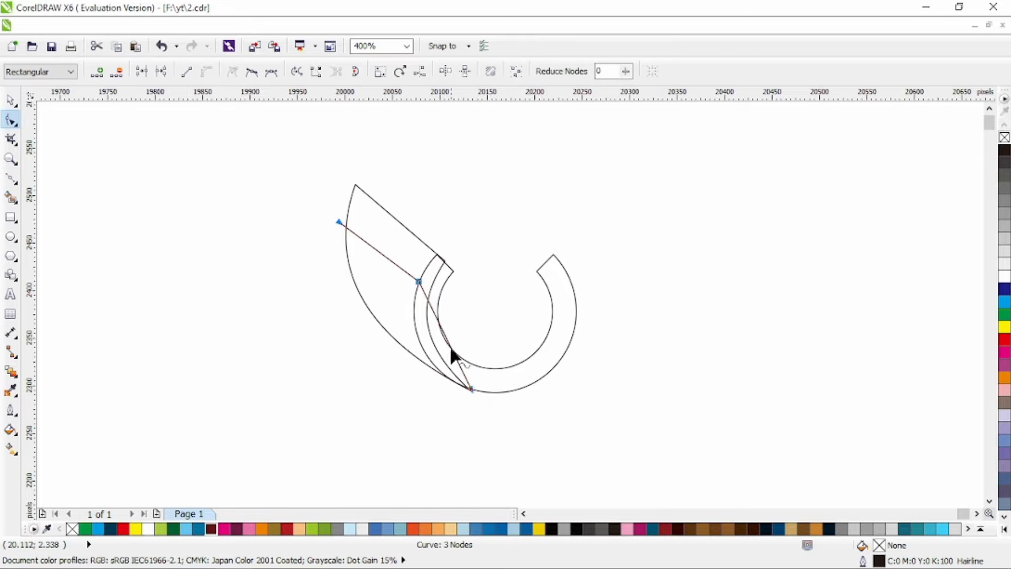
drag(451, 348, 426, 350)
drag(471, 390, 477, 393)
click(422, 382)
drag(415, 370, 417, 371)
drag(412, 321, 409, 322)
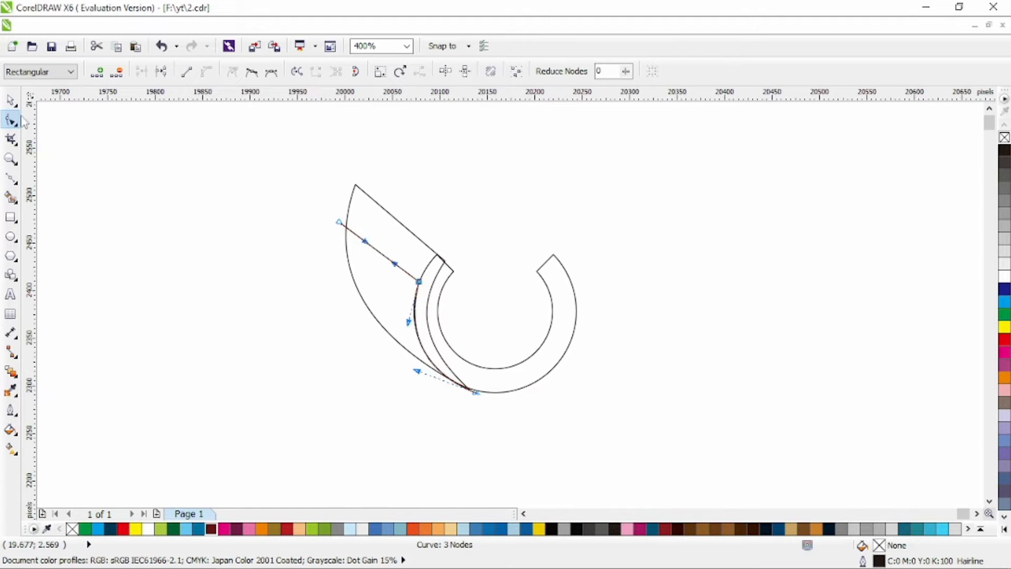
Step: Give the bent line a 0.5 mm outline and convert the outline to an object
click(10, 100)
click(672, 71)
click(647, 155)
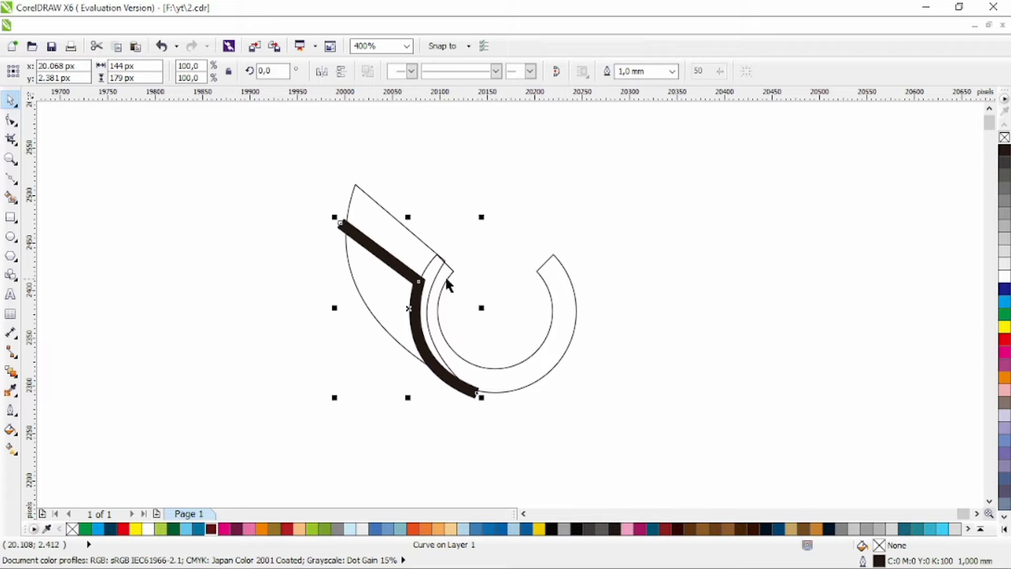
click(672, 71)
click(626, 149)
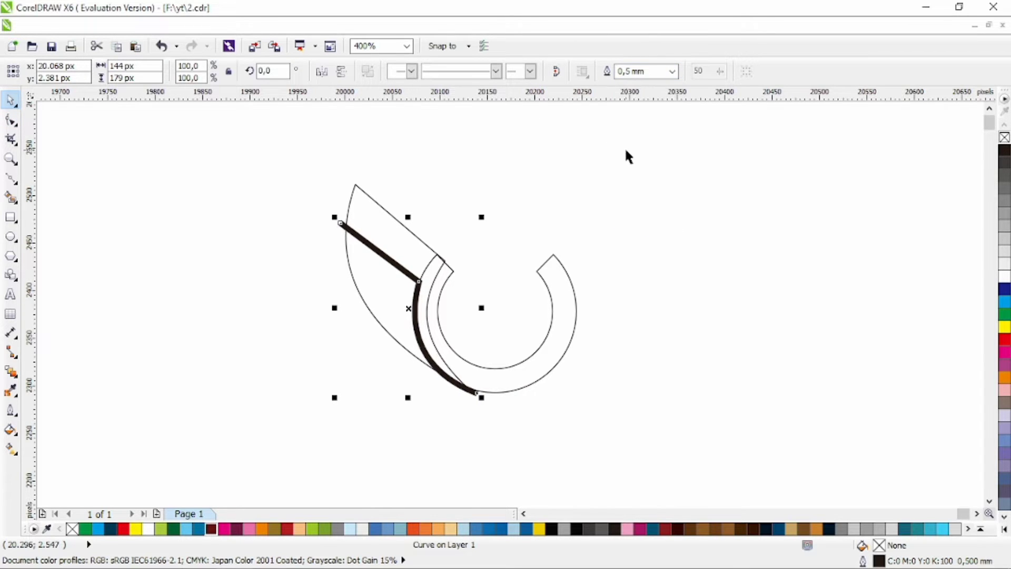
key(ctrl+shift+q)
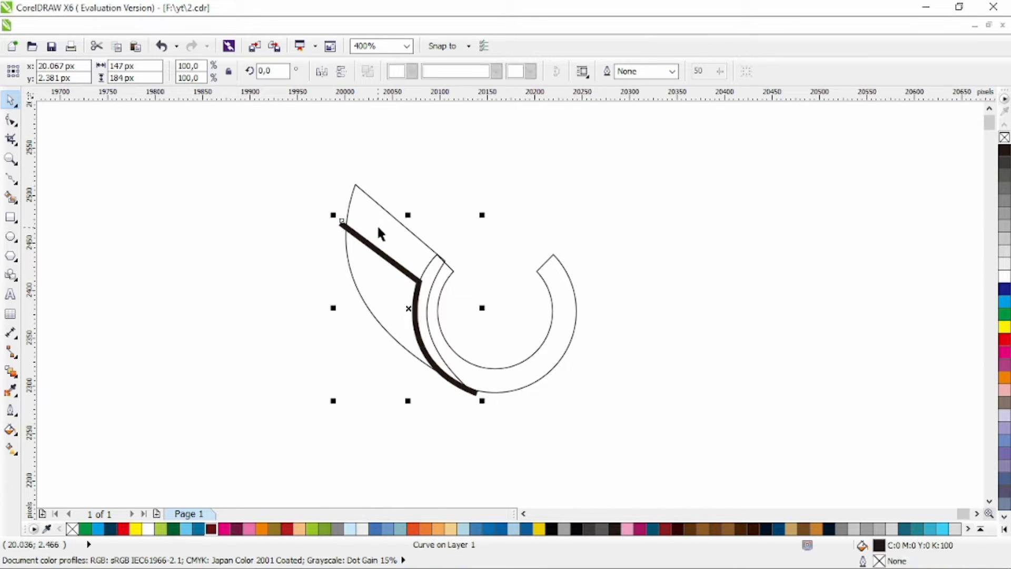
Step: Draw a straight line about 77 px wide from the thick curved stroke outward across the wing's lower half
click(12, 180)
click(58, 174)
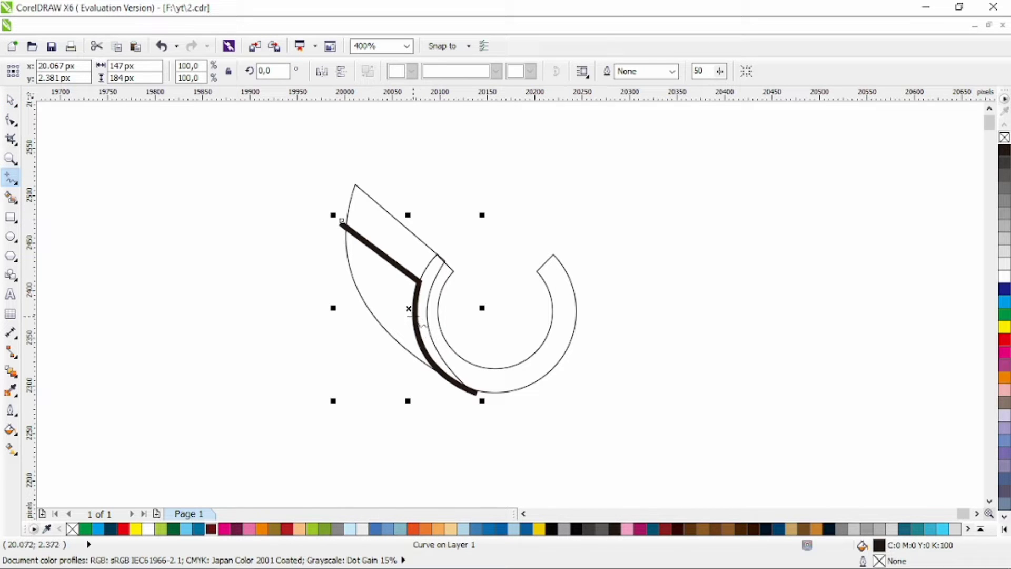
click(409, 308)
click(342, 297)
key(space)
click(340, 223)
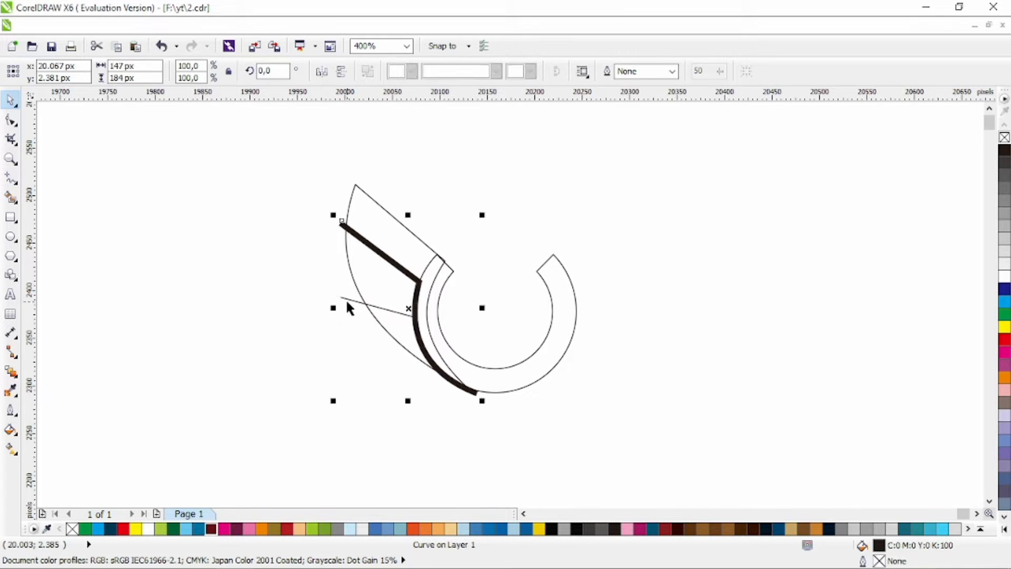
Step: Give the lower straight line a 0.5 mm outline and convert the outline to an object
click(345, 305)
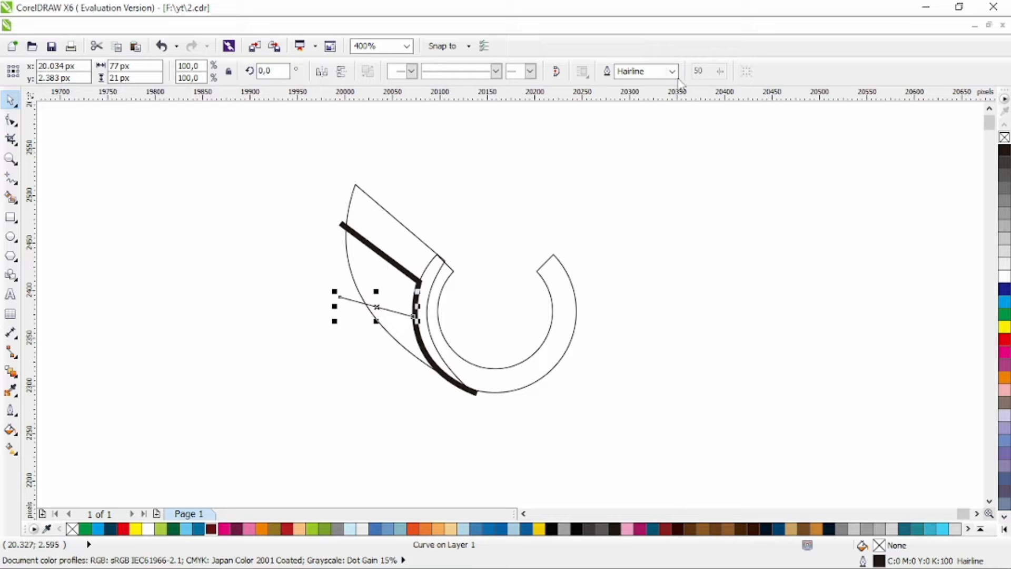
click(672, 71)
click(630, 172)
click(673, 71)
click(658, 124)
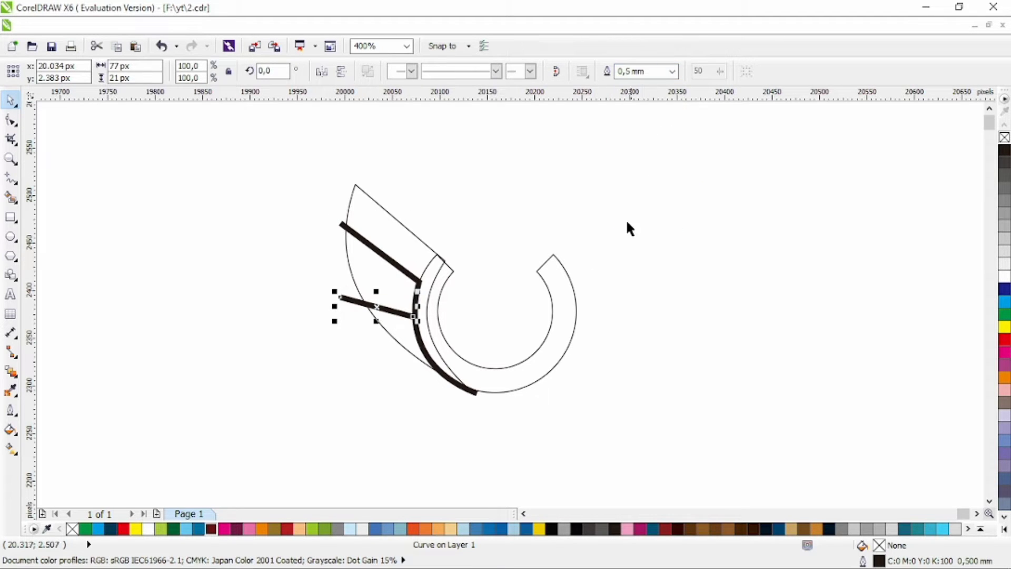
key(ctrl+shift+q)
Step: Trim the wing shape with both the lower straight stroke and the long bent stroke
shift+click(395, 233)
click(469, 71)
click(523, 150)
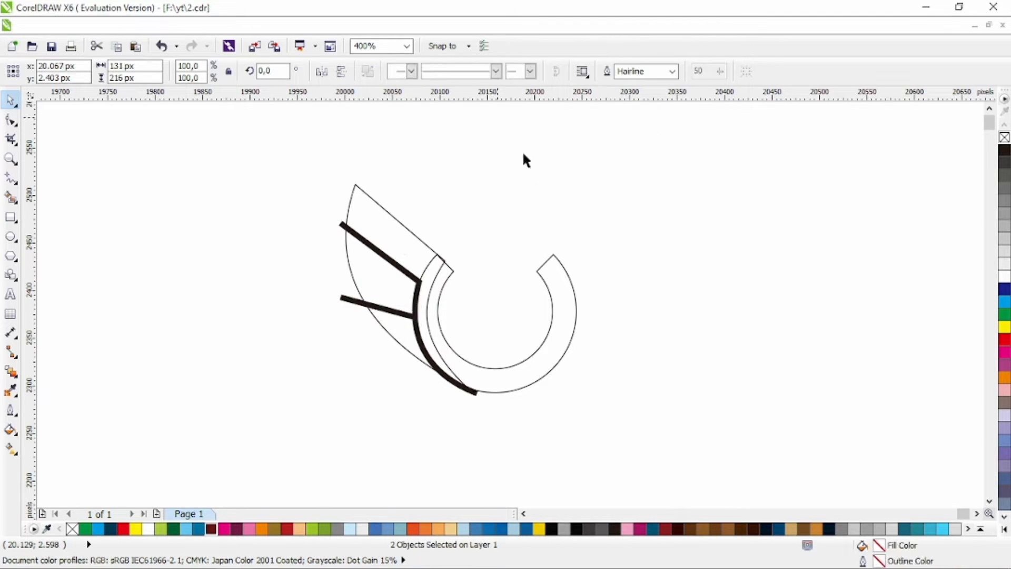
click(390, 259)
key(Delete)
key(ctrl+z)
shift+click(398, 238)
click(473, 72)
click(469, 153)
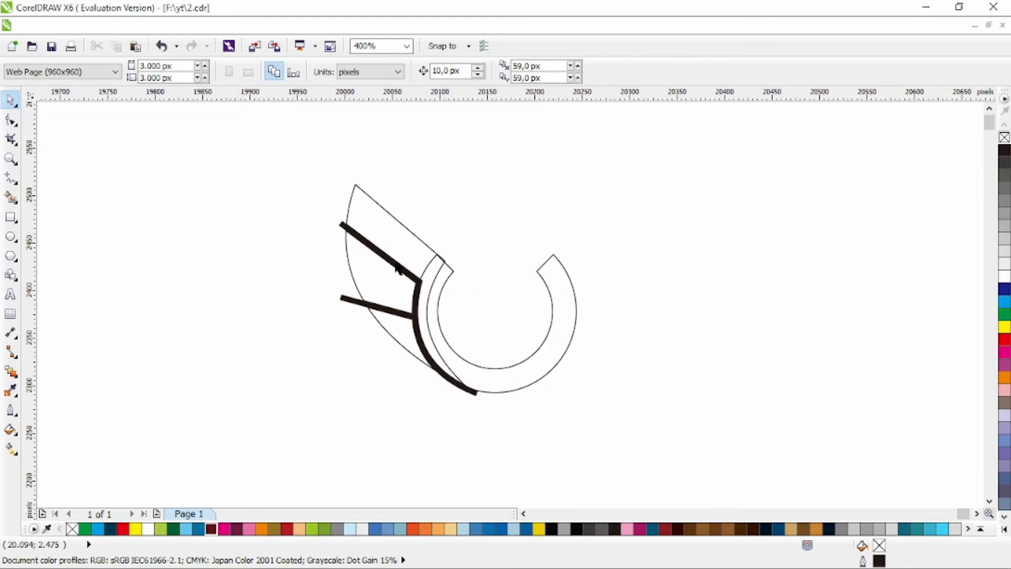
Step: Delete the two thick strokes and break the cut wing apart into separate feather pieces
click(392, 262)
key(Delete)
click(348, 300)
key(Delete)
click(392, 292)
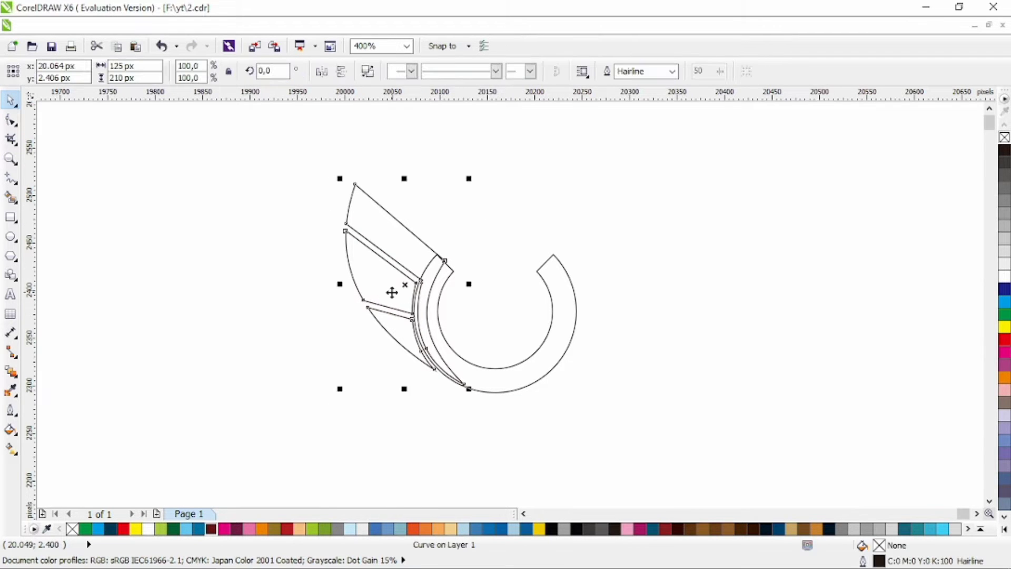
click(406, 170)
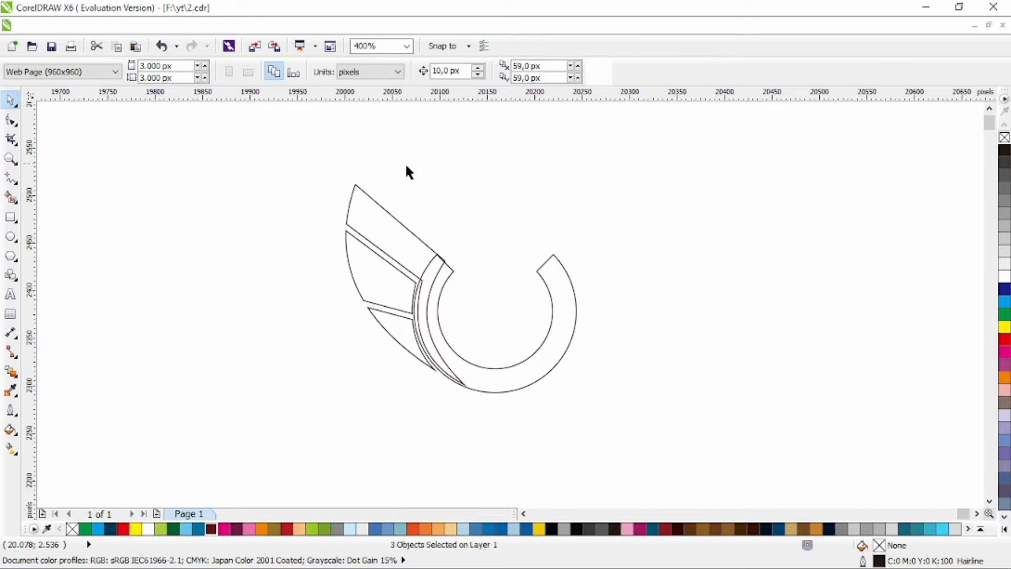
Step: Draw a closed five-node cutting shape about 213 by 202 px over the lower feathers' outer edges, bowing its inner side to match the wing
key(F5)
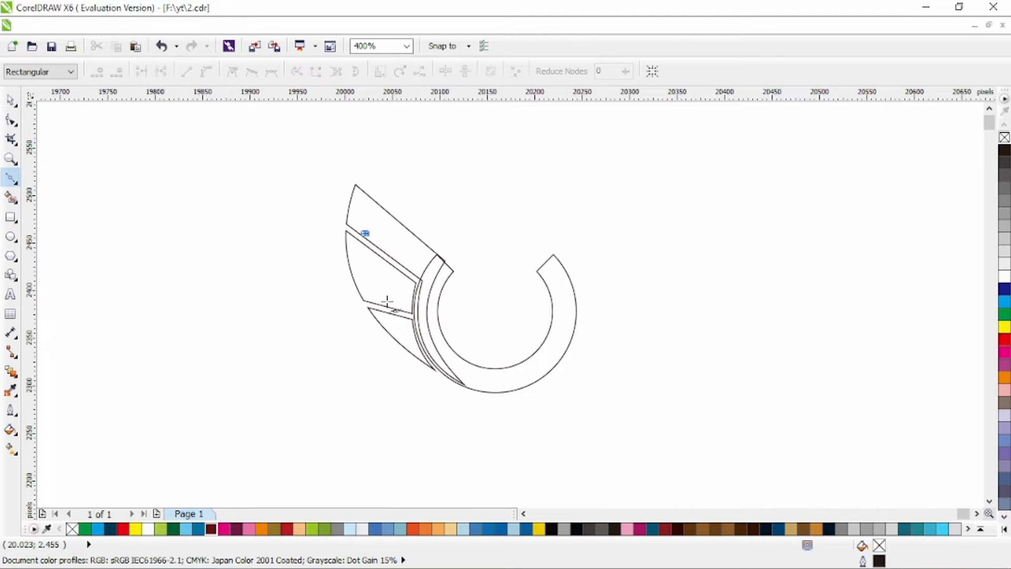
click(475, 395)
click(316, 359)
click(272, 227)
click(321, 203)
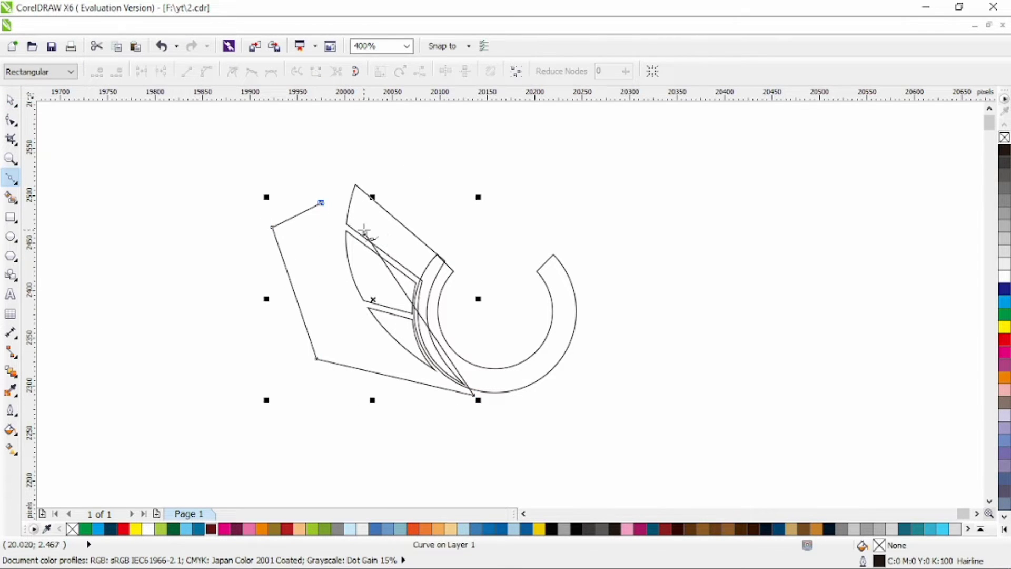
click(364, 232)
key(F10)
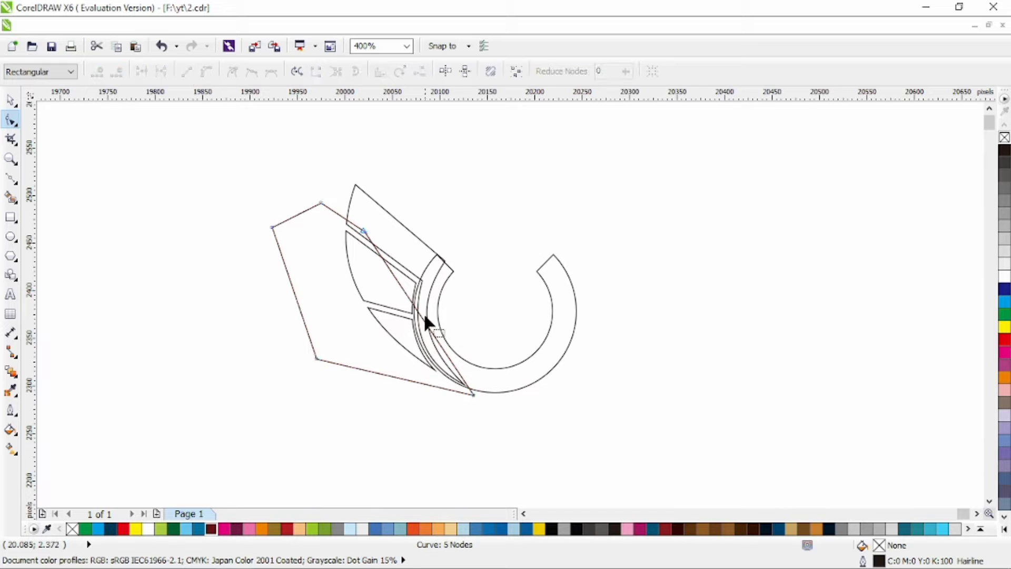
drag(424, 312, 390, 335)
key(space)
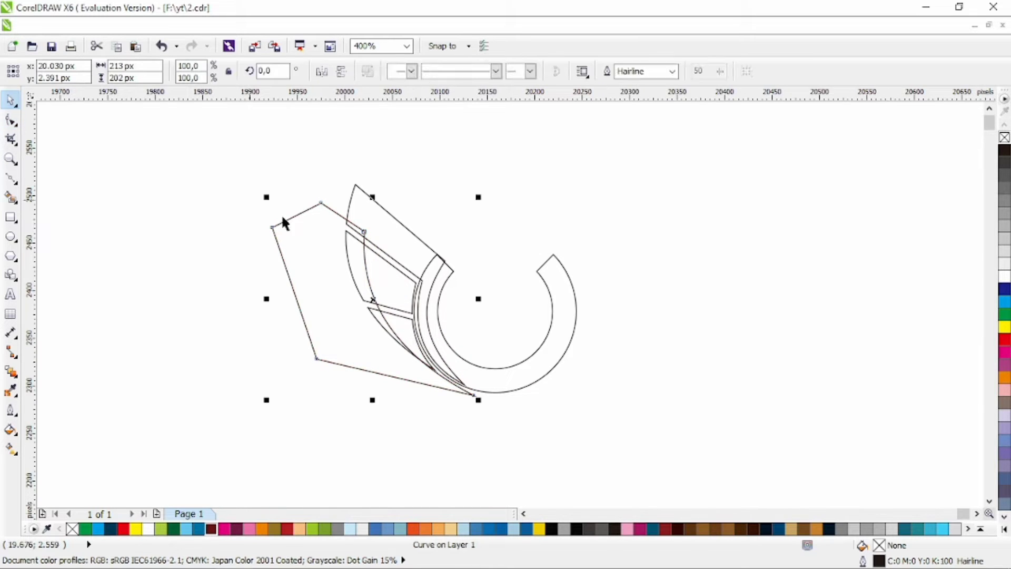
Step: Trim the middle feather's outer edge with the cutting shape
shift+click(383, 273)
click(480, 72)
key(Escape)
Step: Shift the cutting shape inward over the bottom feather, trim that feather with it and delete the cutting shape
drag(316, 271, 334, 285)
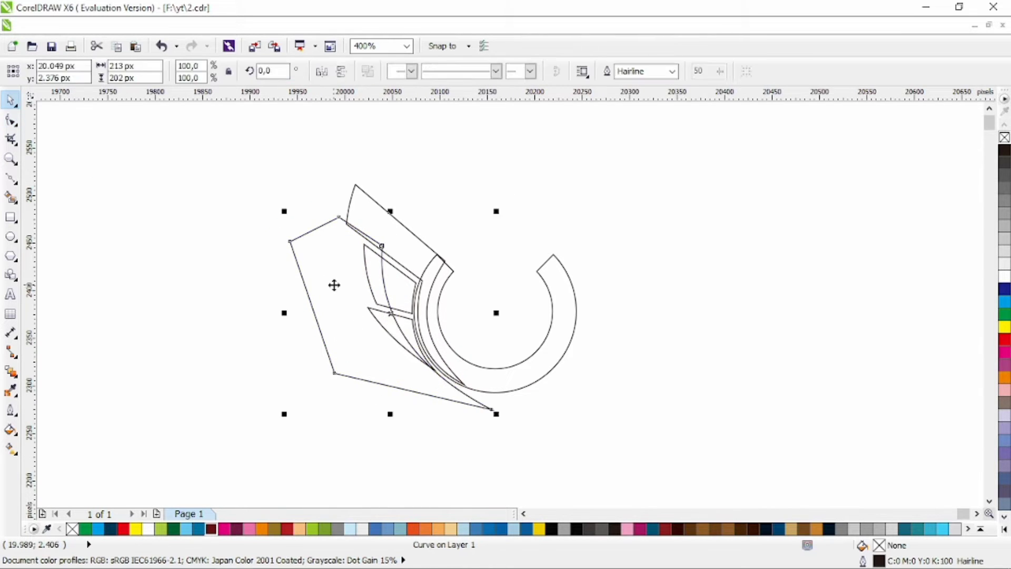
shift+click(378, 314)
shift+click(379, 315)
shift+click(375, 310)
click(480, 72)
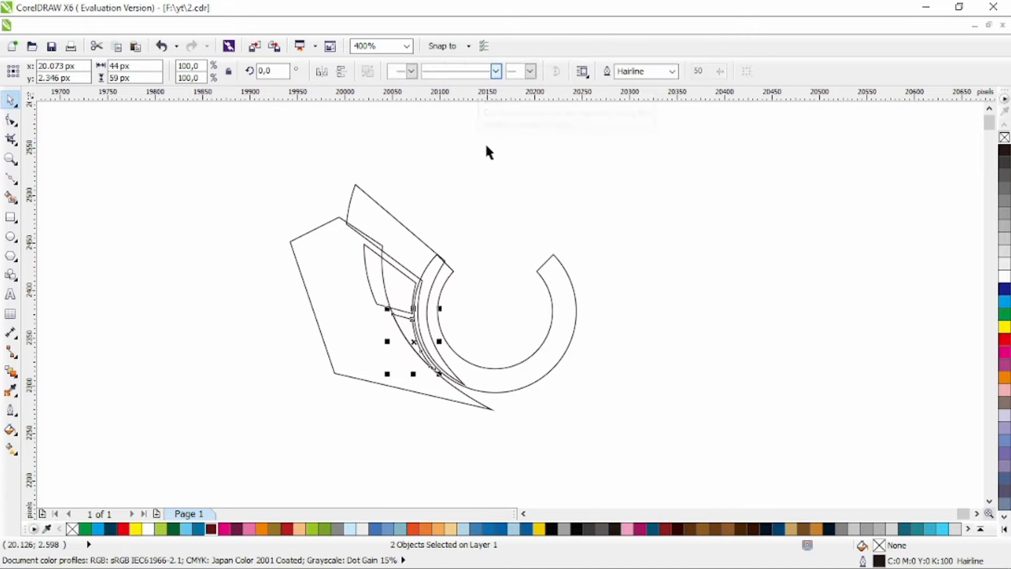
click(485, 148)
click(312, 289)
key(Delete)
Step: Edit the nodes of the three wing pieces and slightly reposition the top feather's upper outer corner
drag(283, 158, 485, 408)
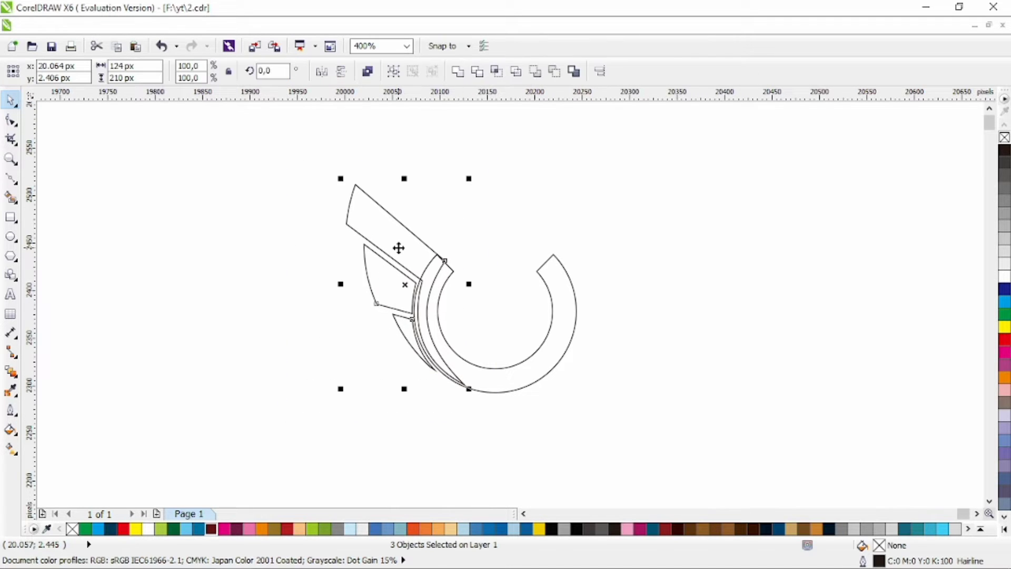
key(F10)
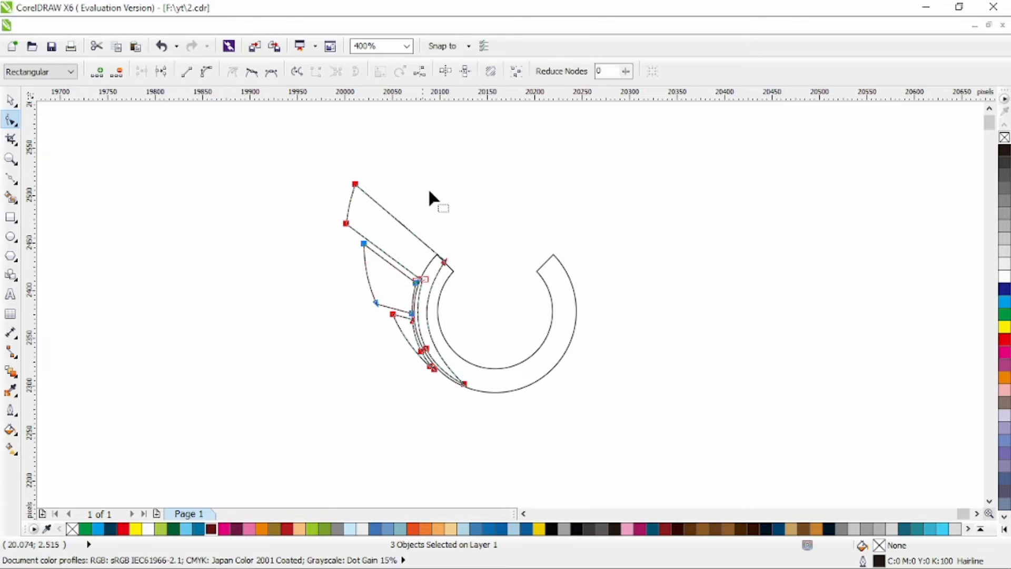
scroll(442, 260, up, 3)
scroll(353, 311, down, 2)
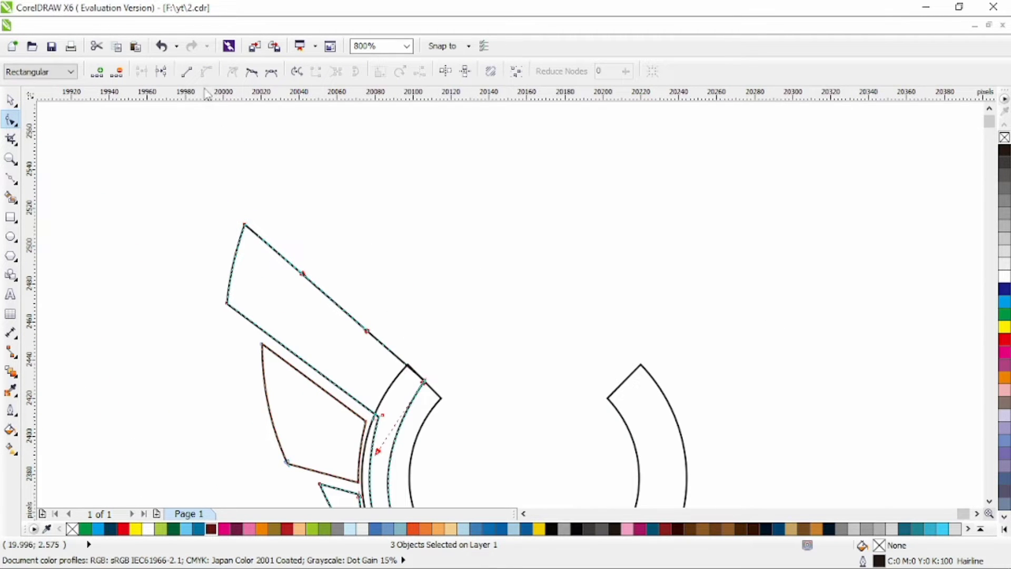
key(ctrl+z)
click(245, 224)
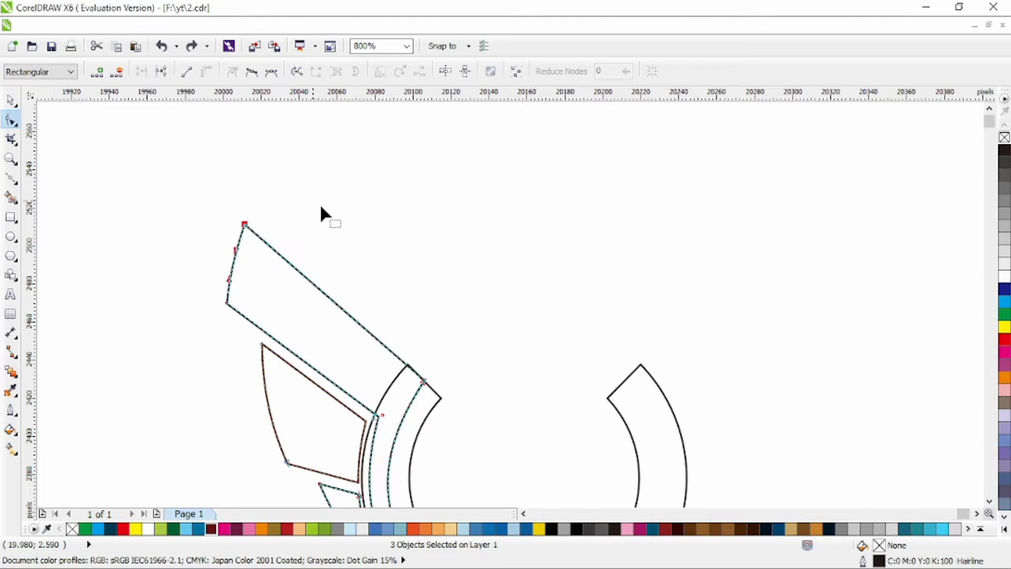
scroll(369, 311, up, 1)
drag(96, 140, 102, 147)
scroll(289, 226, down, 2)
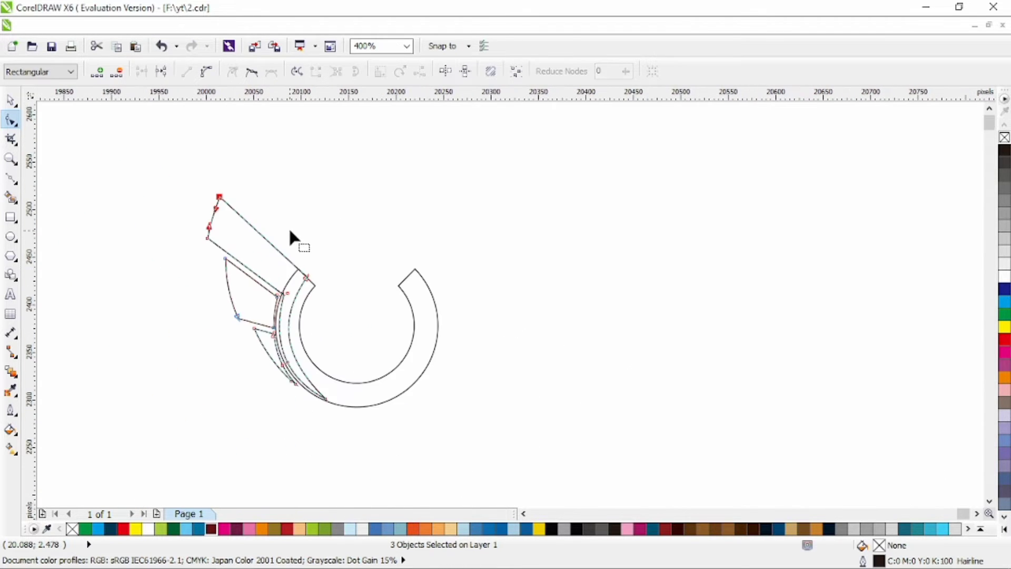
Step: Duplicate the three wing pieces to the ring's right side, mirror the copy horizontally and position it symmetrically against the ring
click(10, 104)
click(194, 221)
drag(180, 141, 377, 398)
right_click(424, 244)
drag(240, 240, 424, 244)
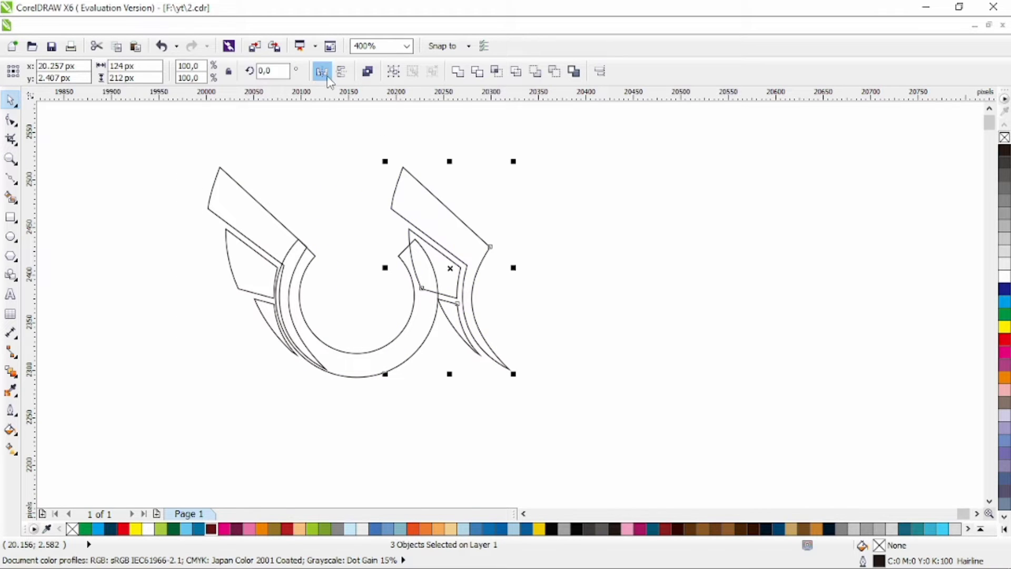
click(327, 77)
drag(476, 216, 473, 216)
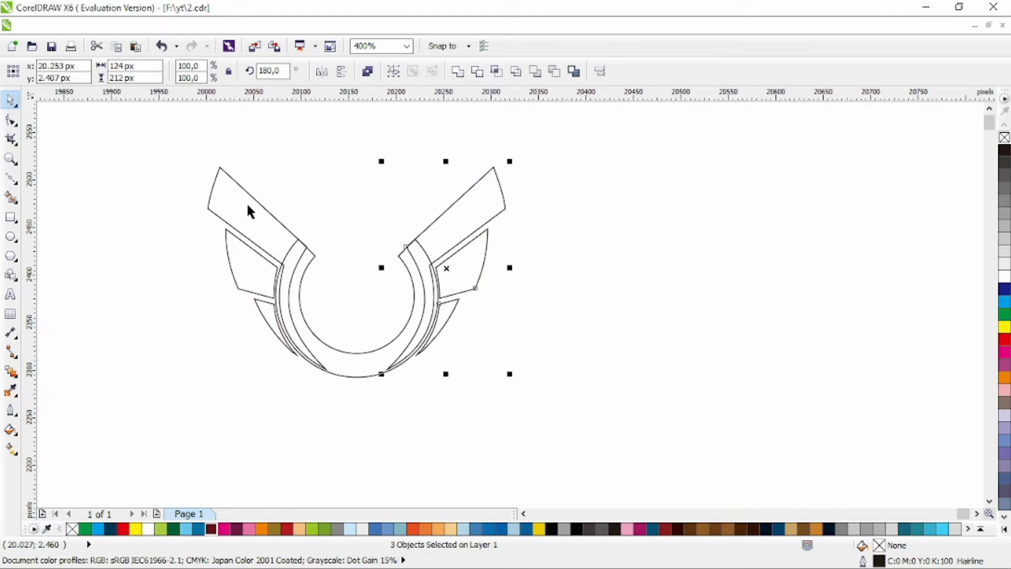
Step: Weld the left wing's top feather together with the three wing pieces on the ring's right side
shift+click(248, 206)
click(454, 75)
shift+click(377, 359)
drag(565, 139, 190, 388)
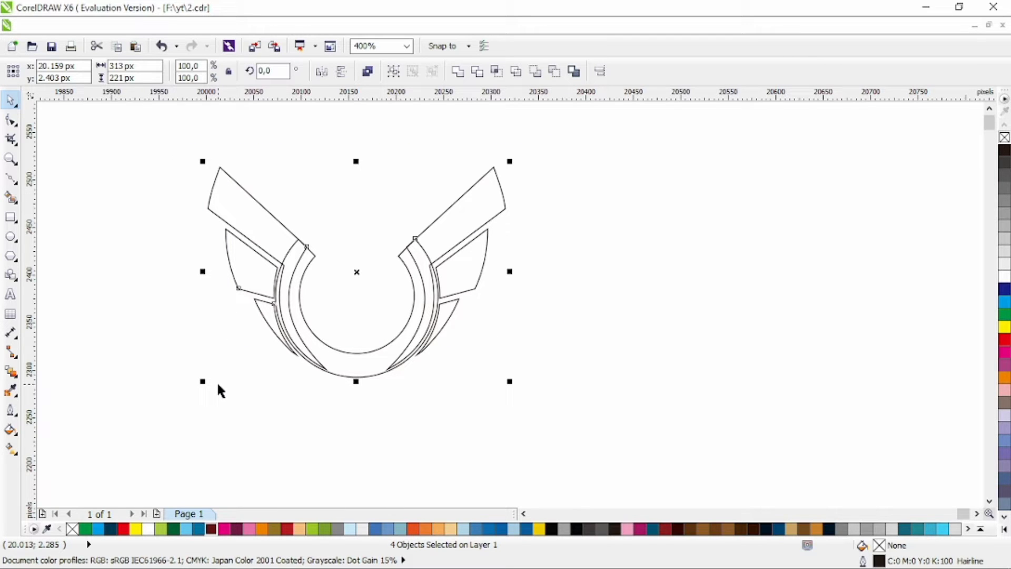
Step: Nudge the left wing's middle feather about 5 px outward, away from the ring
click(241, 268)
scroll(244, 256, up, 1)
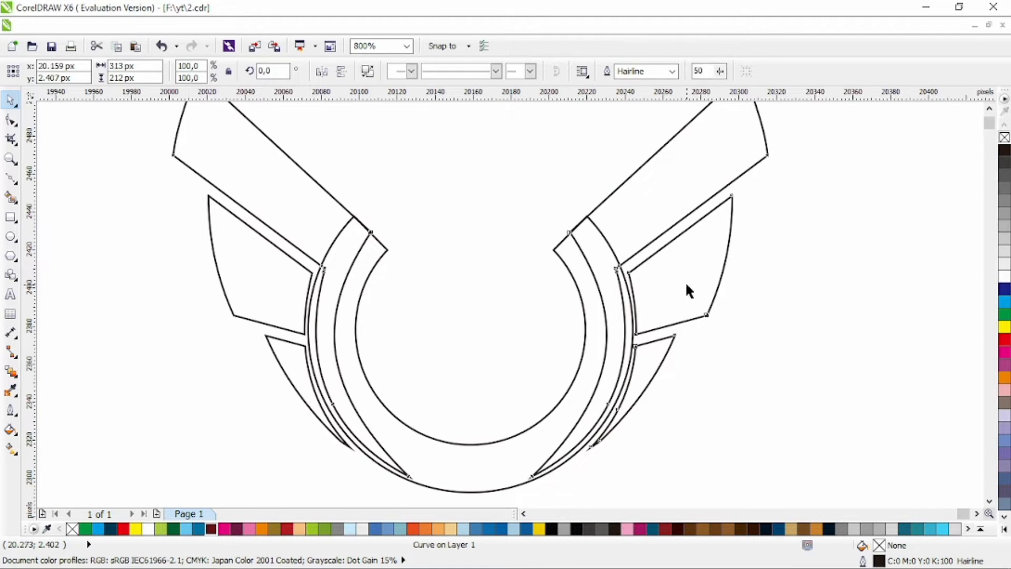
key(Left)
key(Left)
key(Right)
key(Right)
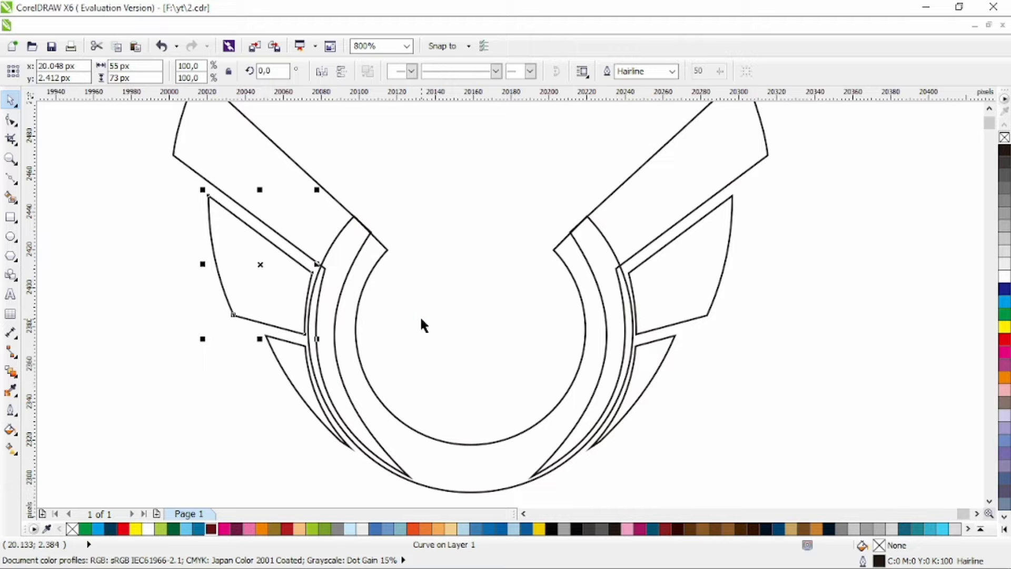
key(Left)
Step: Try to nudge the joined wing curve outward, undo that shift and break the curve apart into separate pieces
click(672, 304)
key(Right)
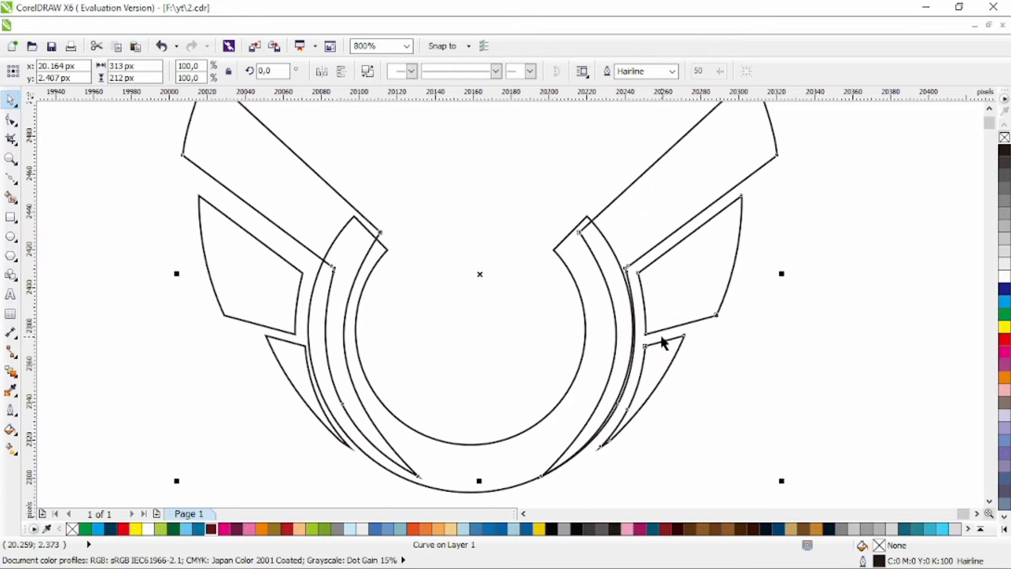
key(ctrl+z)
click(368, 72)
Step: Nudge the right wing's middle and bottom feathers and the left wing's bottom feather about 5 px outward from the ring
click(686, 289)
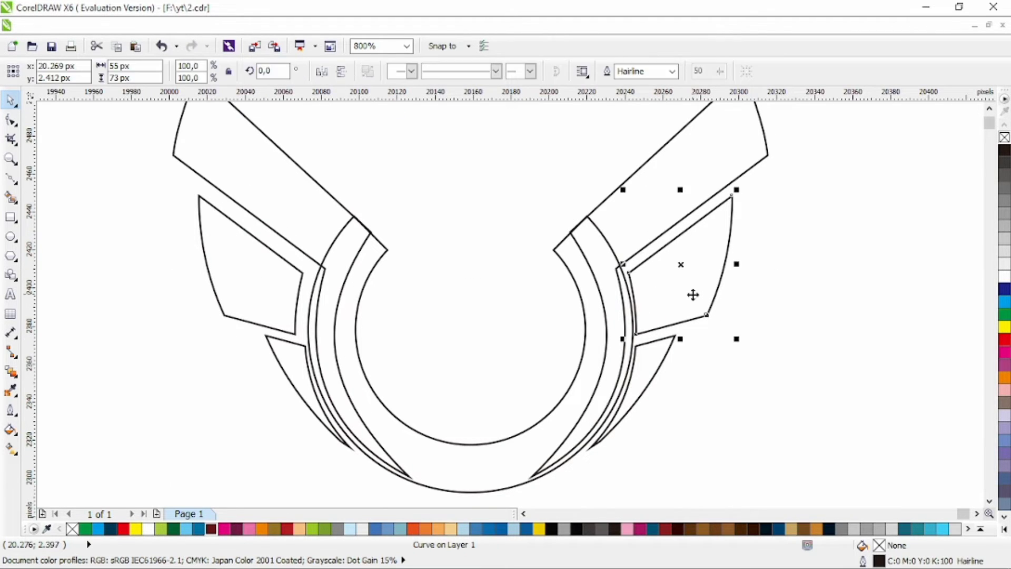
key(Right)
click(657, 377)
key(Right)
click(299, 400)
key(Left)
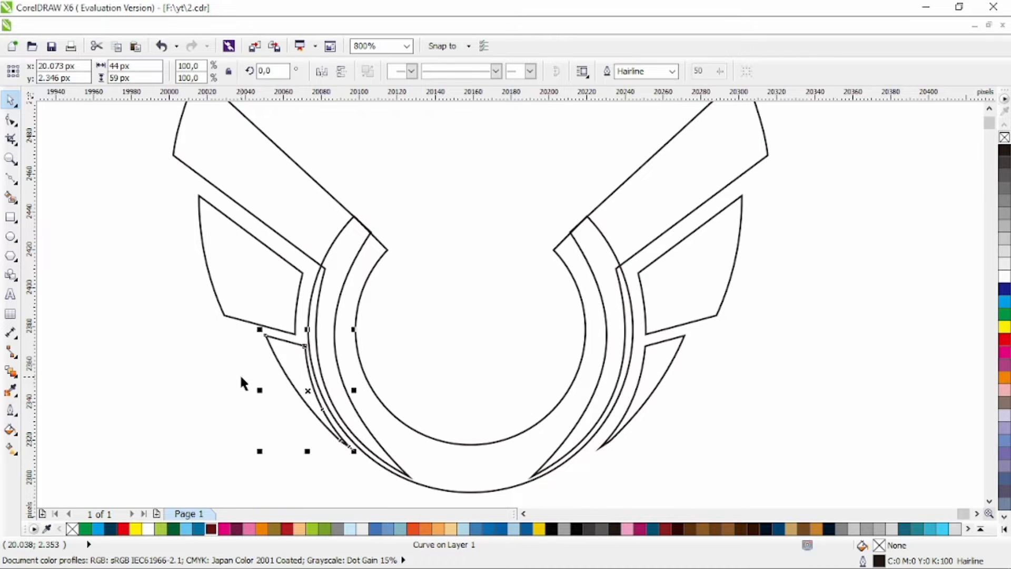
key(Left)
key(Escape)
scroll(322, 329, down, 2)
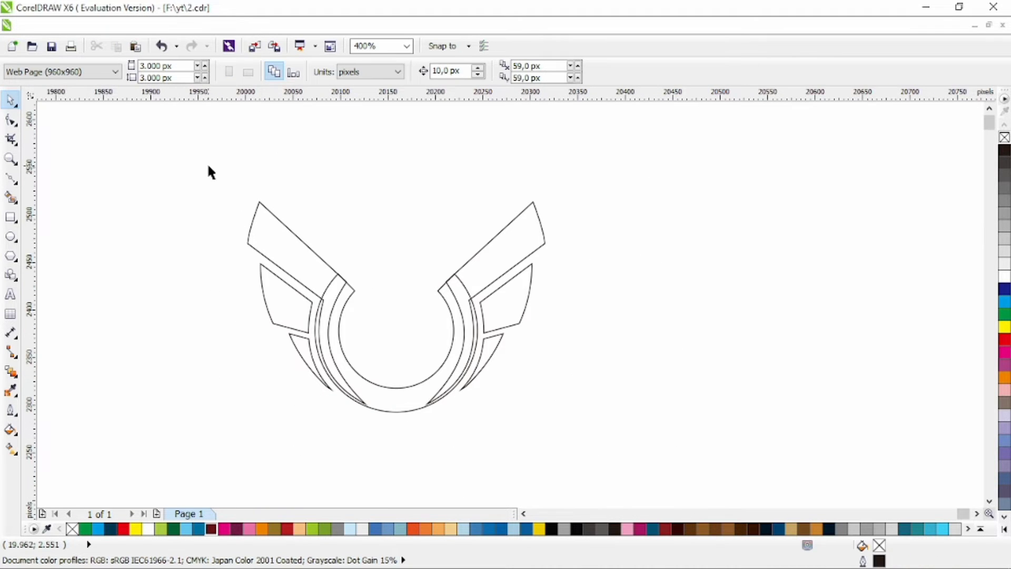
Step: Weld the two top feathers with the ring into a single shape
click(316, 246)
shift+click(497, 274)
click(458, 71)
key(Escape)
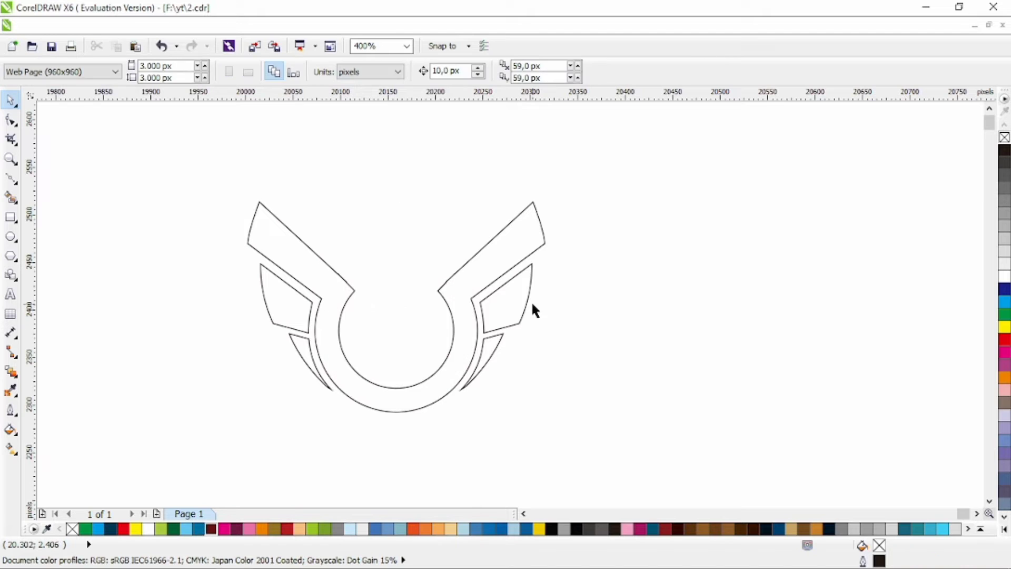
Step: Weld the two middle feathers into one object and the two bottom feathers into another
click(518, 304)
shift+click(283, 305)
click(458, 71)
click(308, 356)
shift+click(488, 359)
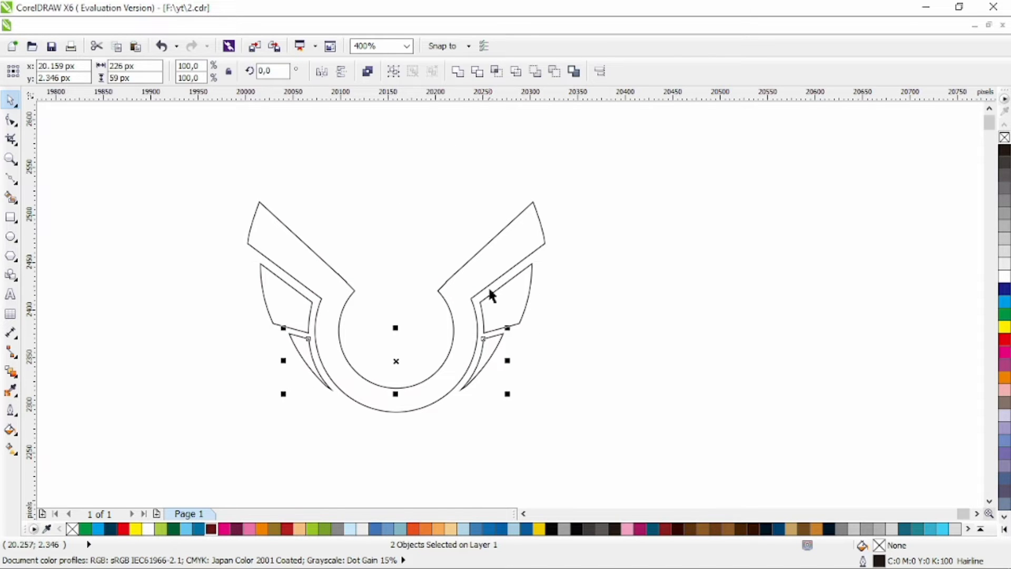
click(459, 72)
key(Escape)
Step: Convert the welded ring shape's segments to curves and delete the surplus nodes where the top feathers meet the ring
click(343, 279)
key(F10)
key(ctrl+a)
click(206, 72)
click(360, 240)
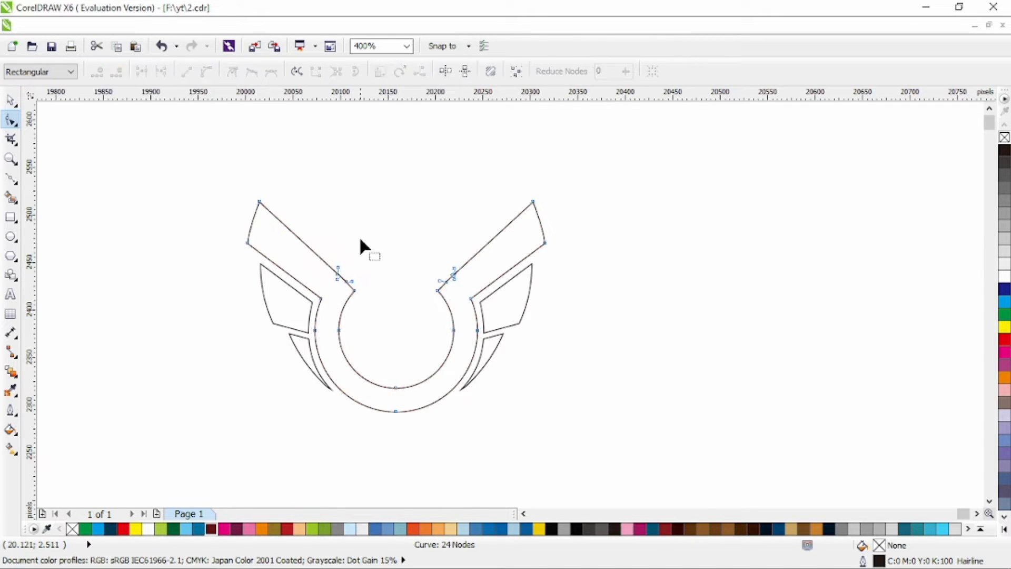
scroll(339, 248, up, 1)
drag(321, 214, 567, 334)
key(Delete)
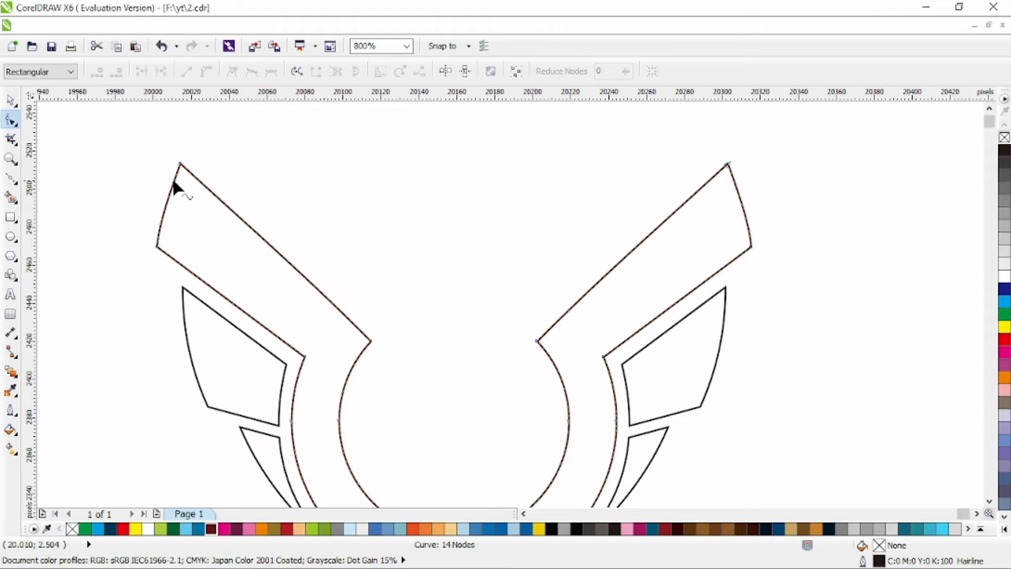
Step: Try to convert the top feathers' upper edges to straight lines
click(180, 164)
click(191, 74)
key(ctrl+z)
drag(399, 308, 388, 326)
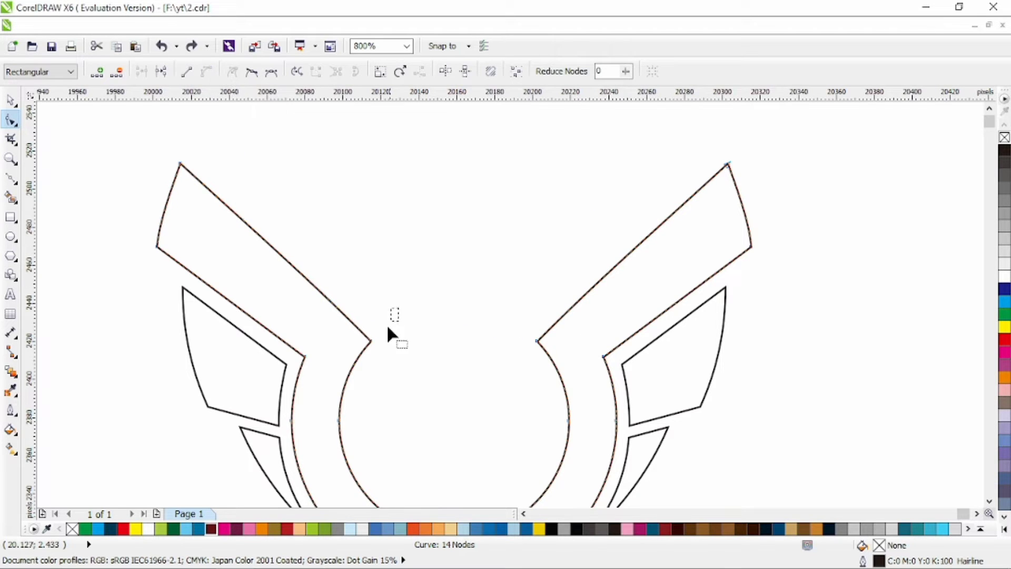
click(191, 77)
key(ctrl+z)
click(10, 100)
click(442, 300)
scroll(441, 299, down, 1)
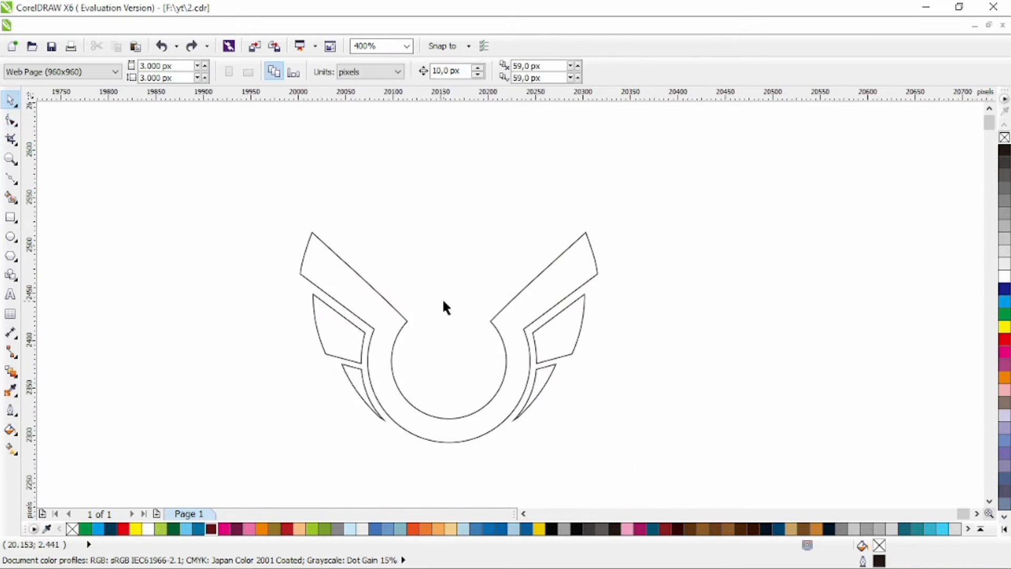
Step: Fill the ring shape with light blue #36B0CF, the middle feathers with teal #238691 and the bottom feathers with dark blue
scroll(442, 299, left, 1)
click(423, 393)
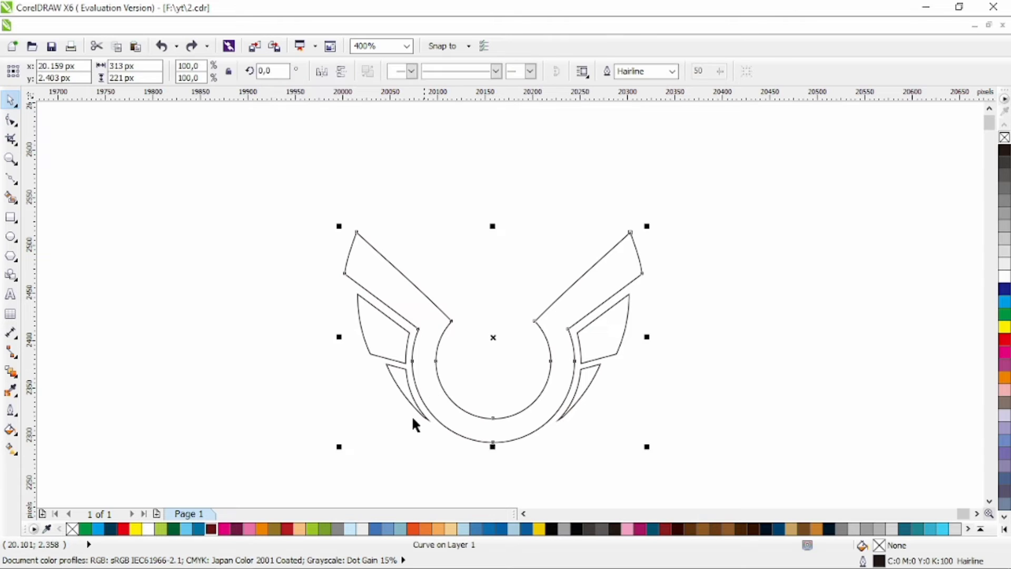
click(930, 529)
click(607, 340)
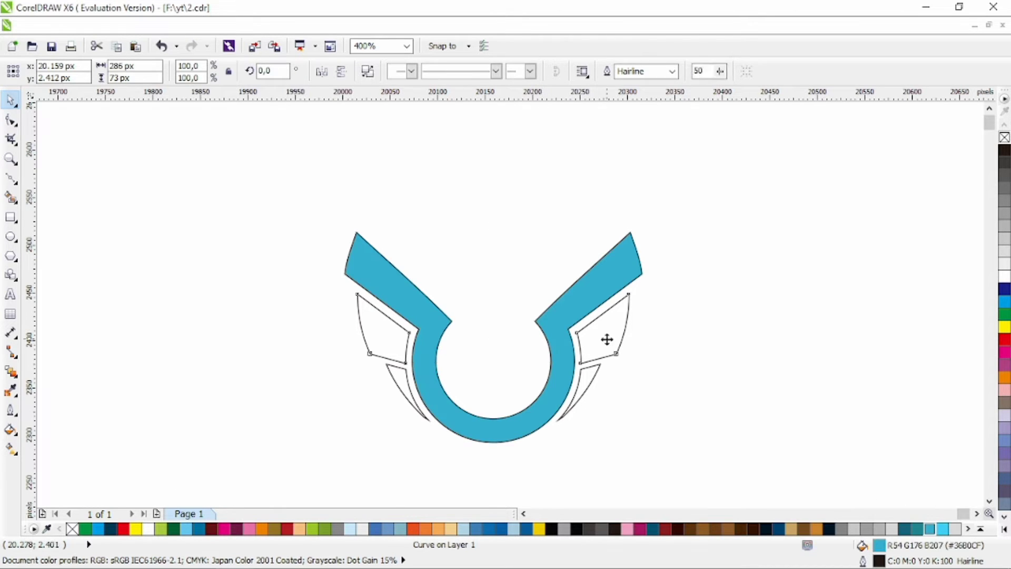
click(917, 529)
click(588, 385)
click(905, 529)
click(719, 232)
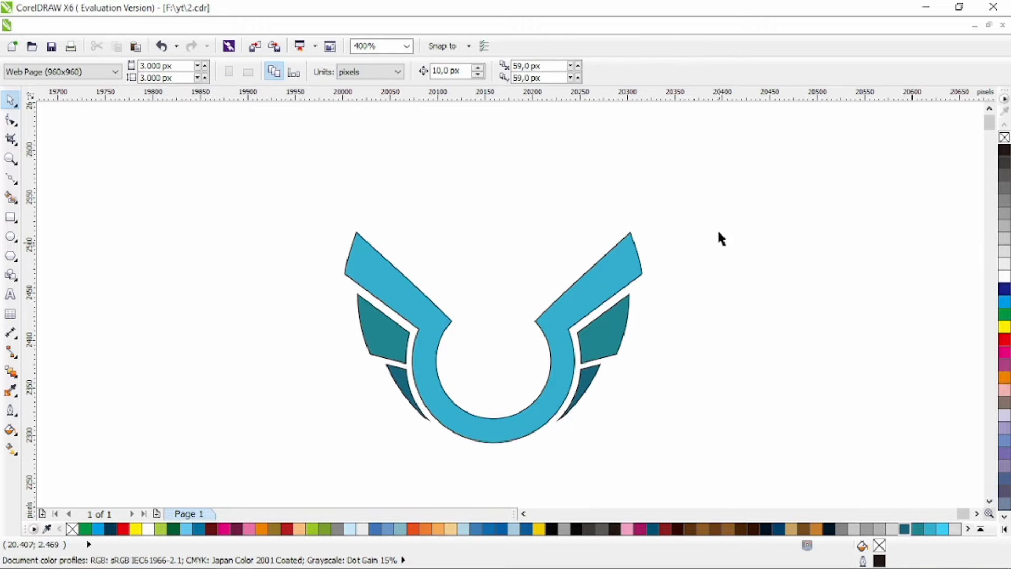
Step: Remove the outline from all emblem shapes
drag(714, 224, 296, 460)
right_click(1005, 137)
click(670, 369)
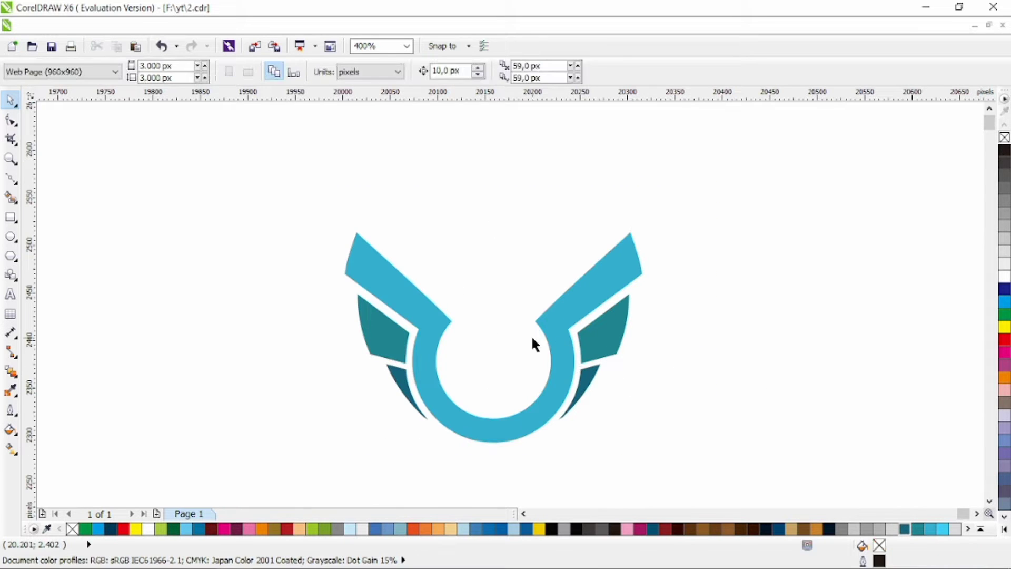
Step: Draw a circle about 146 px in diameter along the middle of the ring band and centre it horizontally on the emblem
click(12, 237)
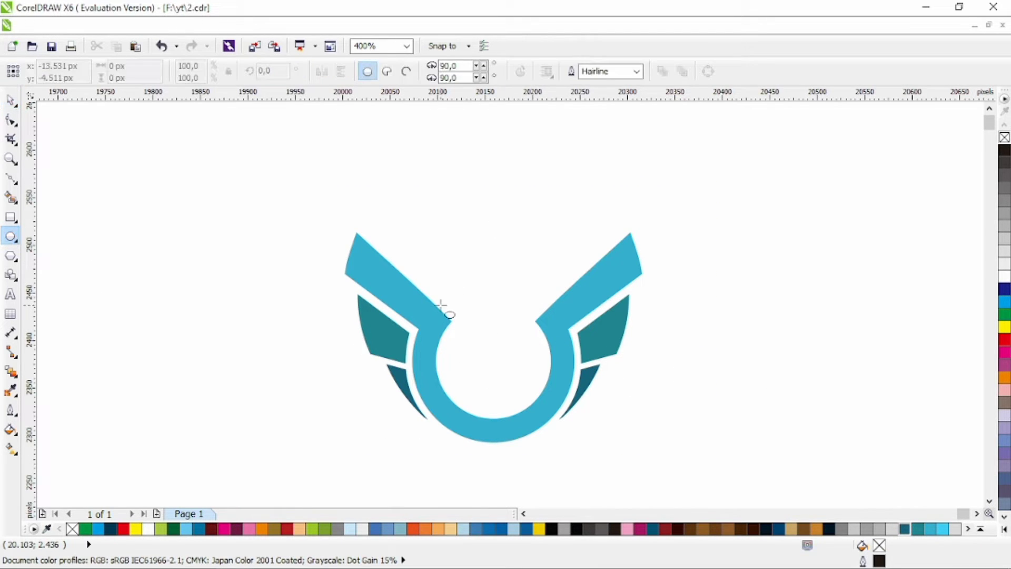
drag(430, 289, 556, 426)
key(space)
shift+click(583, 285)
key(c)
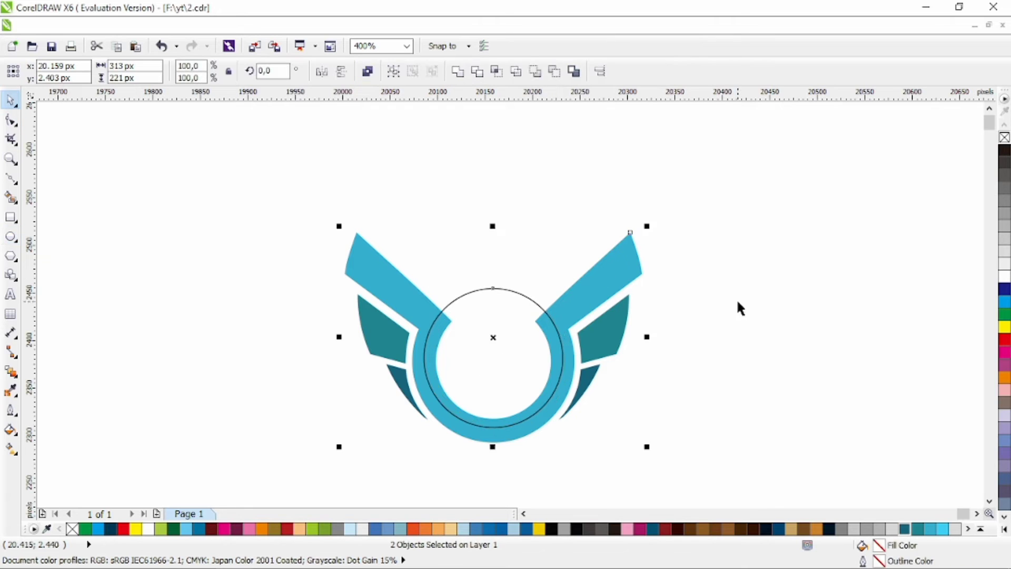
click(738, 303)
scroll(506, 381, up, 1)
click(482, 305)
scroll(180, 315, down, 1)
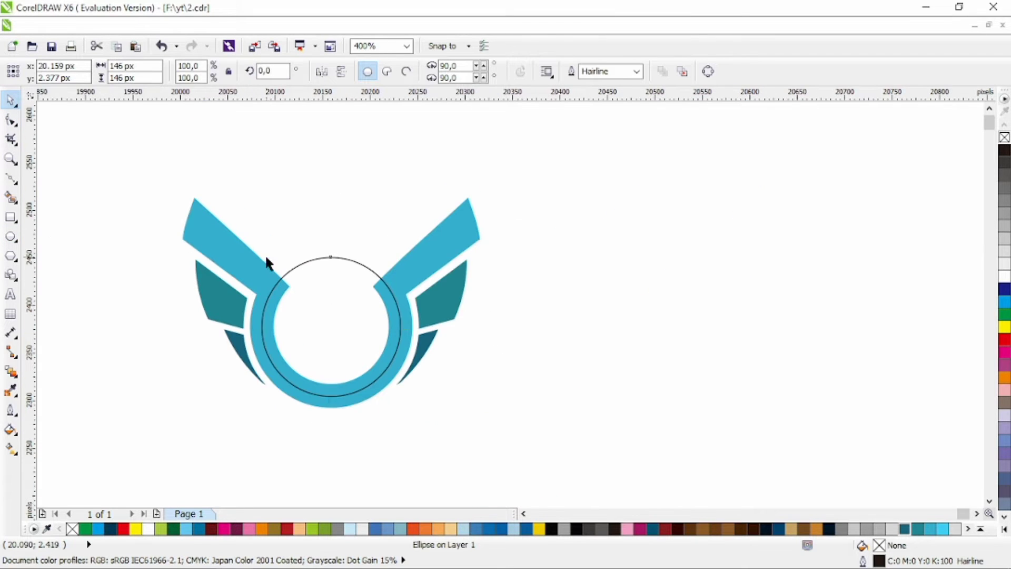
Step: Draw a three-sided polygon about 230 by 199 px above the ring, flip it vertically and centre it horizontally on the circle
click(10, 256)
drag(218, 128, 447, 327)
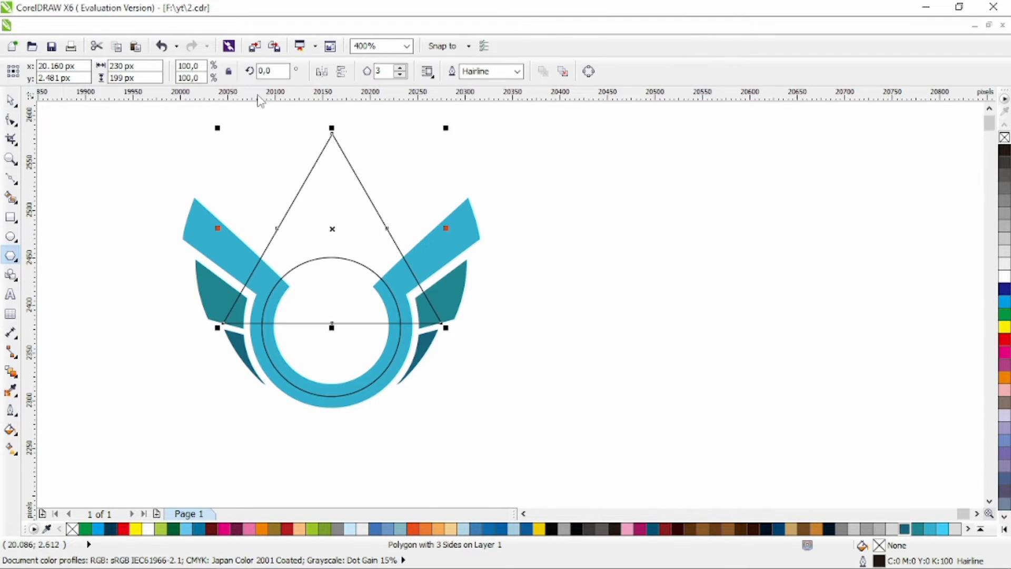
key(space)
click(340, 72)
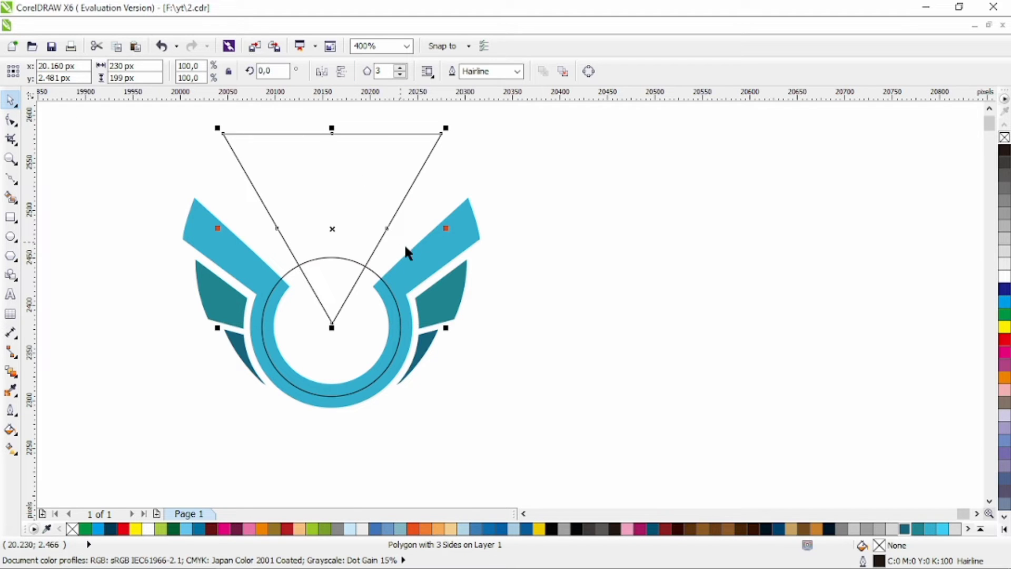
shift+click(371, 270)
key(c)
click(577, 314)
Step: Resize the inverted triangle to about 410 by 230 px so its sides run from the top feathers' upper corners into the ring
click(391, 220)
drag(445, 229, 544, 234)
click(330, 318)
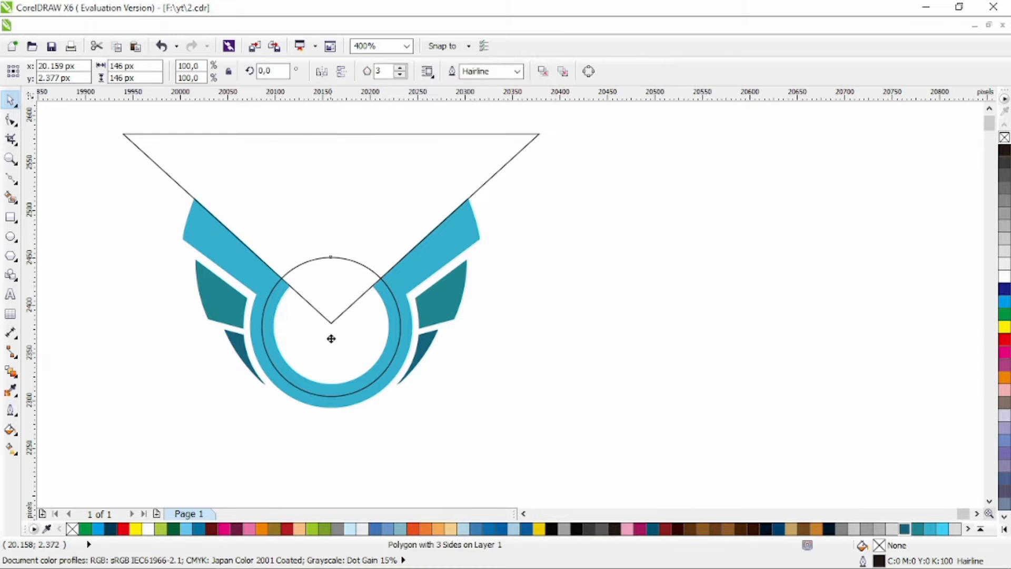
click(339, 270)
drag(330, 327, 330, 357)
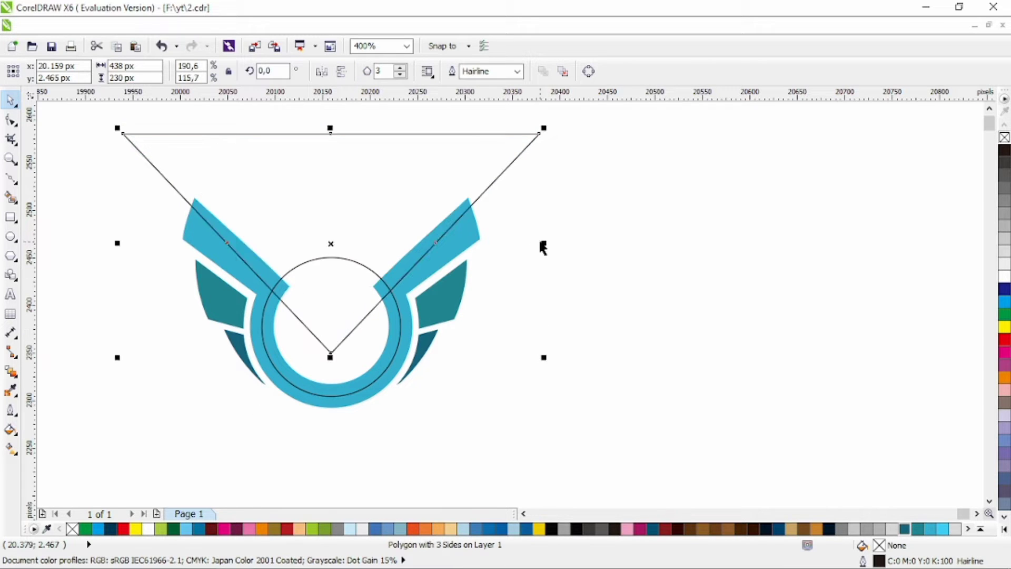
drag(543, 245, 530, 242)
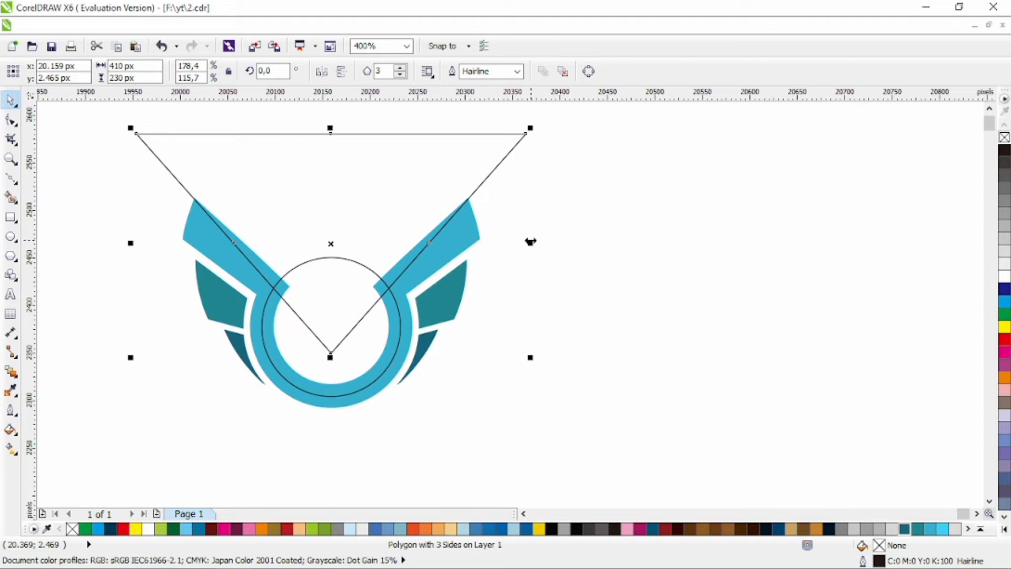
shift+click(465, 241)
click(626, 248)
Step: Weld the inverted triangle and the circle into one cutting shape
click(361, 261)
shift+click(366, 342)
click(455, 74)
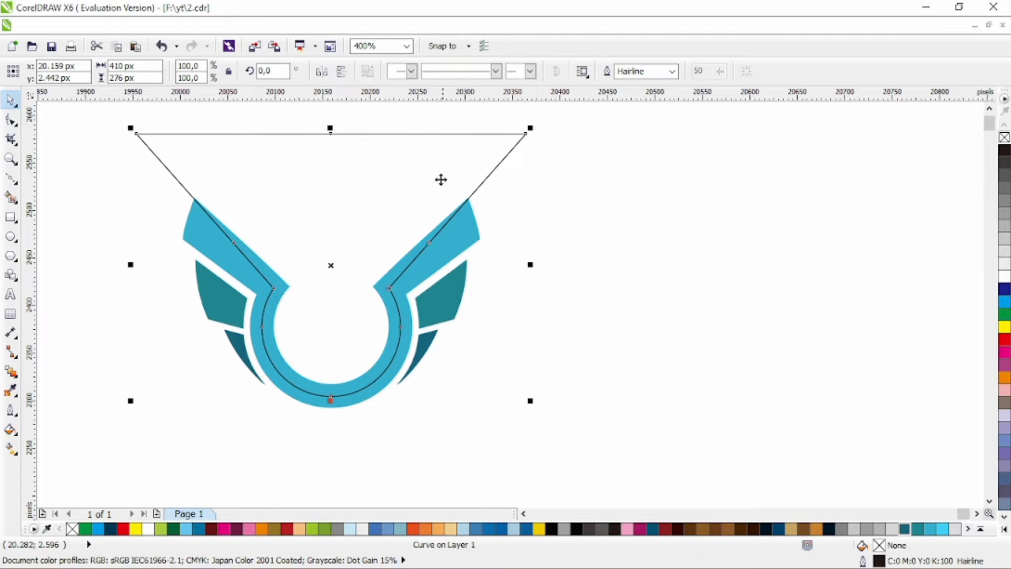
Step: Intersect the cutting shape with the ring-and-feathers shape and delete the cutting shape
shift+click(454, 250)
click(496, 73)
click(443, 149)
key(Delete)
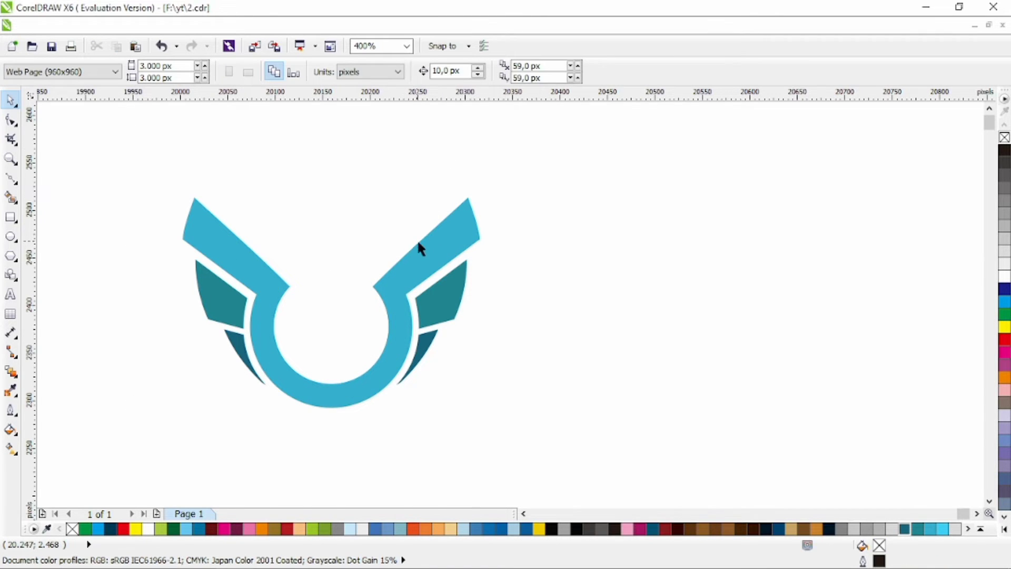
Step: Fill the intersected inner band of the ring and top feathers with bright cyan
click(419, 242)
click(943, 530)
click(339, 281)
scroll(339, 280, left, 3)
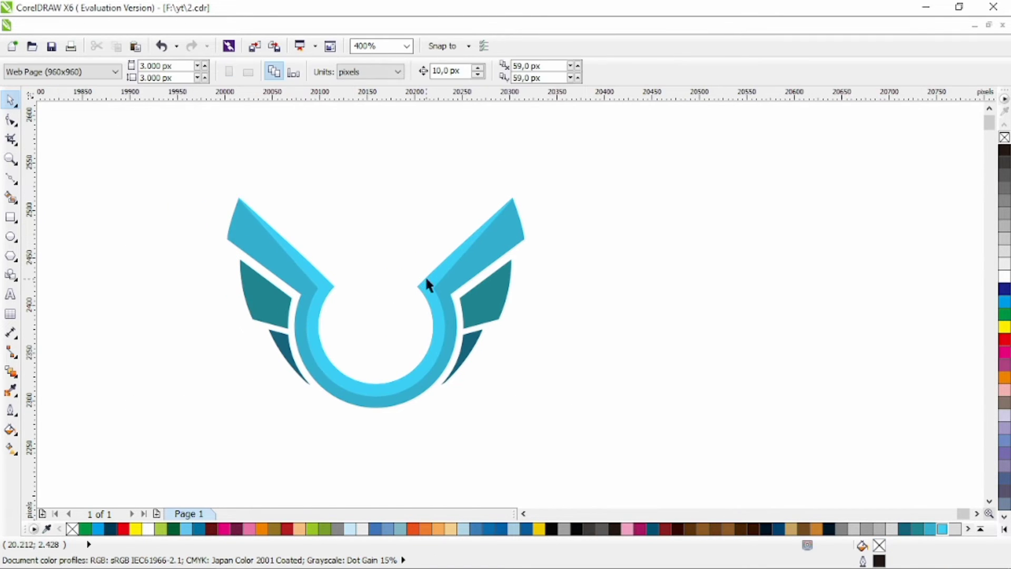
Step: Recolour the inner band of the ring and top feathers with teal #238691
click(426, 279)
click(915, 529)
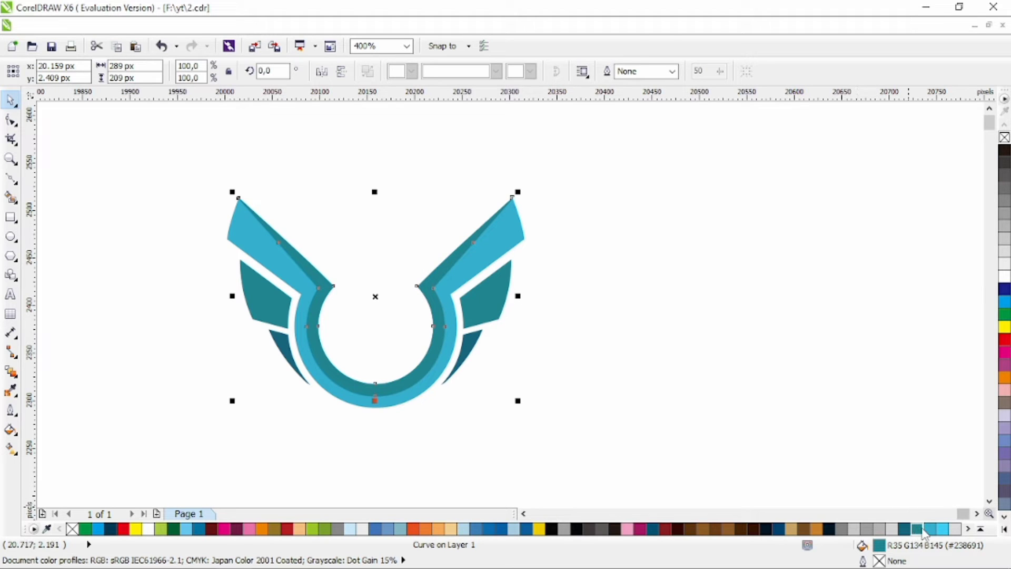
click(931, 529)
click(918, 529)
click(723, 379)
scroll(723, 379, left, 1)
Step: Draw a closed five-point outline across the lower inside of the ring, with its lower corners on the inner band
click(11, 178)
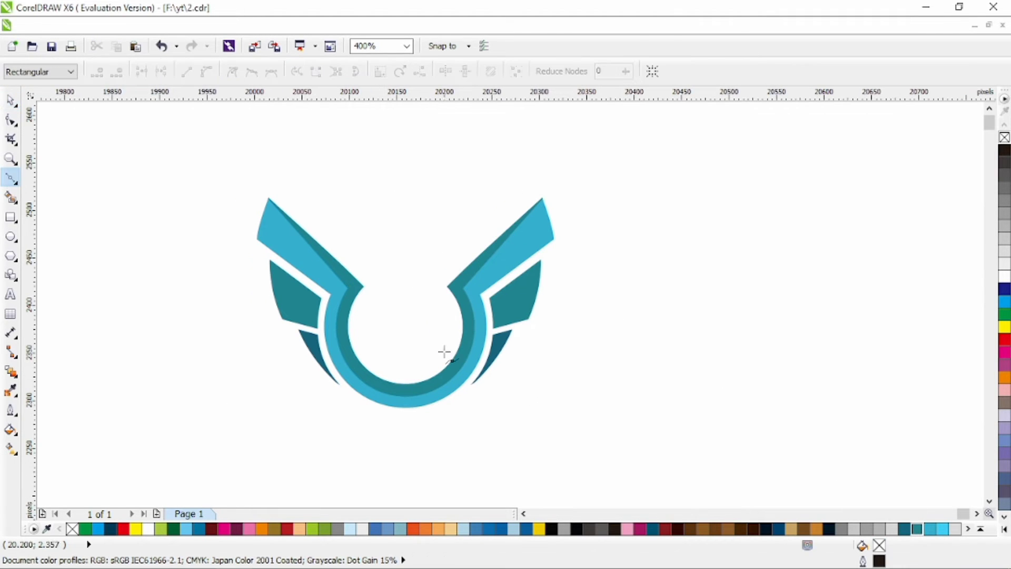
scroll(444, 352, up, 1)
click(293, 374)
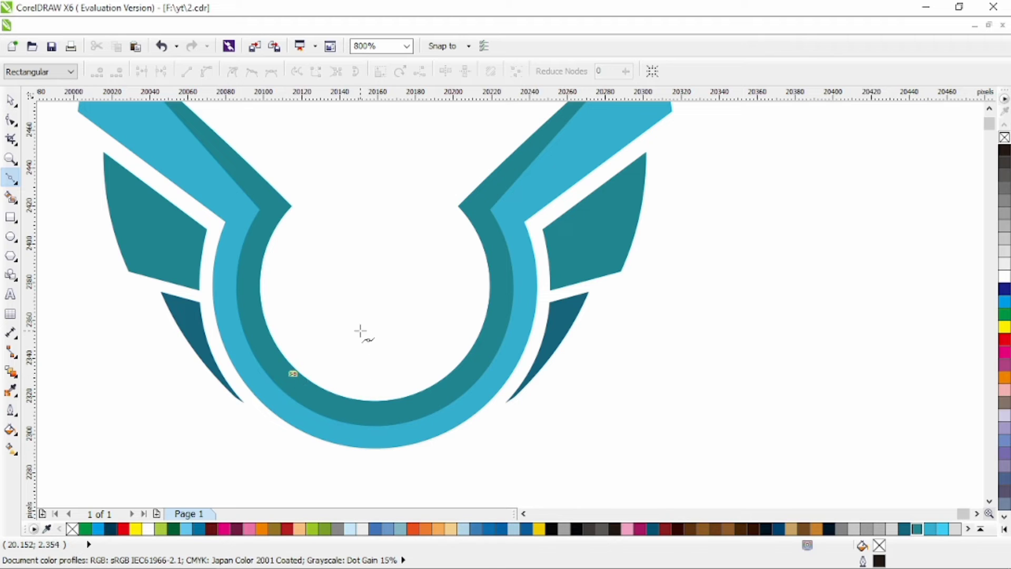
click(335, 323)
click(395, 315)
click(441, 316)
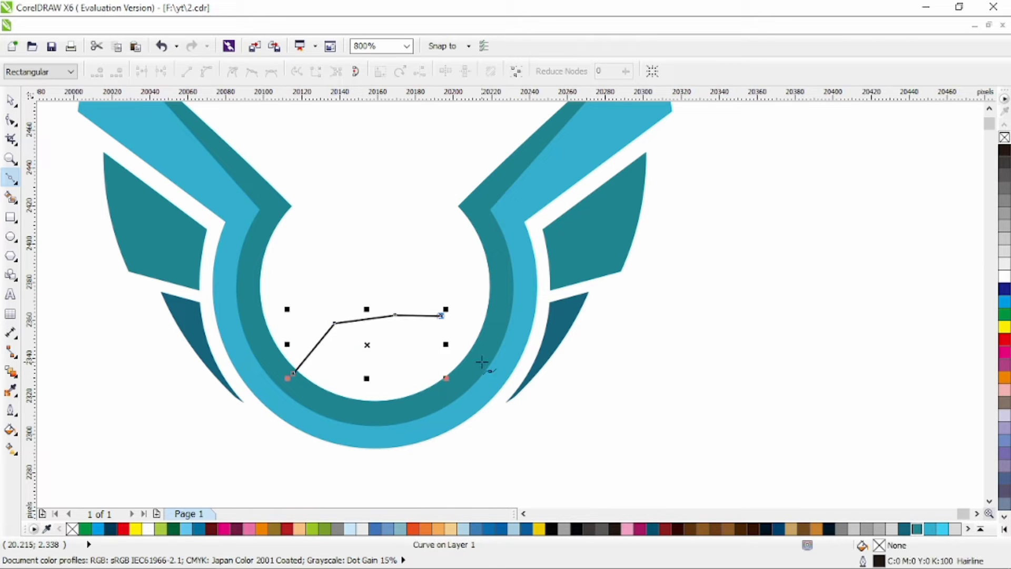
click(482, 362)
click(295, 374)
Step: Bend the five-point outline's bottom edge down into the inner band and curve its back-of-neck and crown segments
key(F10)
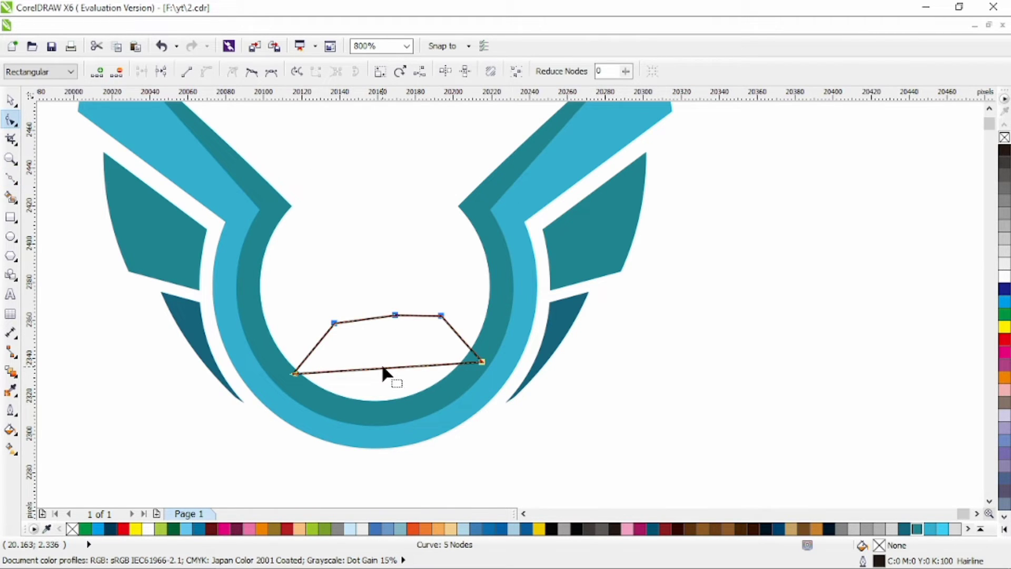
drag(383, 369, 384, 413)
drag(311, 343, 353, 299)
drag(401, 312, 445, 311)
Step: Curve the front of the outline into a rough beak and a rounded throat that meets the inner band
scroll(424, 319, up, 1)
drag(418, 317, 363, 318)
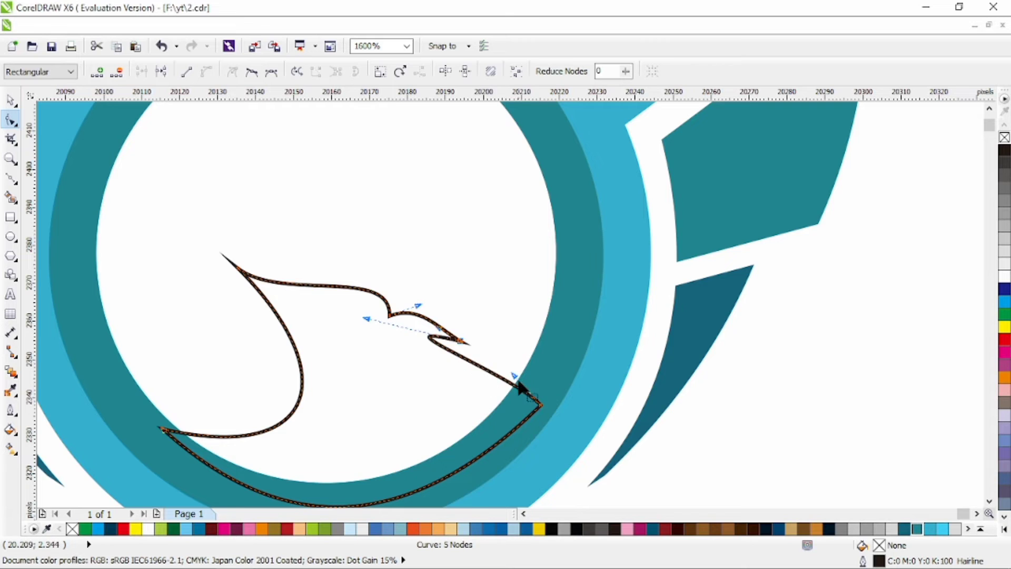
drag(515, 376, 399, 493)
click(459, 313)
drag(459, 314, 461, 339)
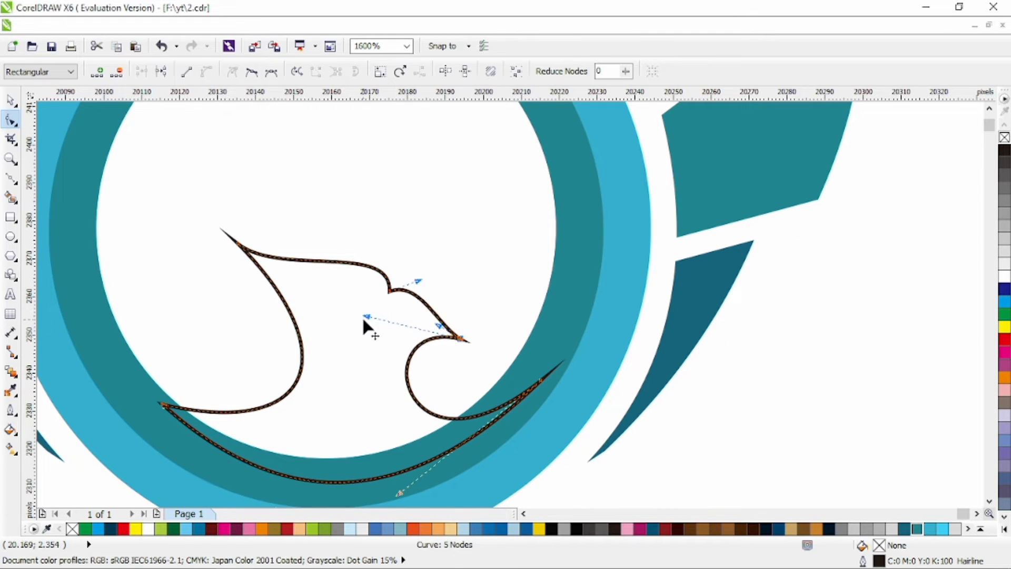
Step: Refine the nodes and curve handles of the beak, brow and crown into a hooked eagle-head profile
drag(364, 316, 372, 283)
drag(440, 328, 459, 316)
drag(390, 291, 406, 301)
drag(433, 291, 429, 303)
drag(458, 316, 466, 338)
drag(413, 372, 398, 381)
drag(405, 301, 430, 303)
drag(466, 313, 465, 316)
click(409, 298)
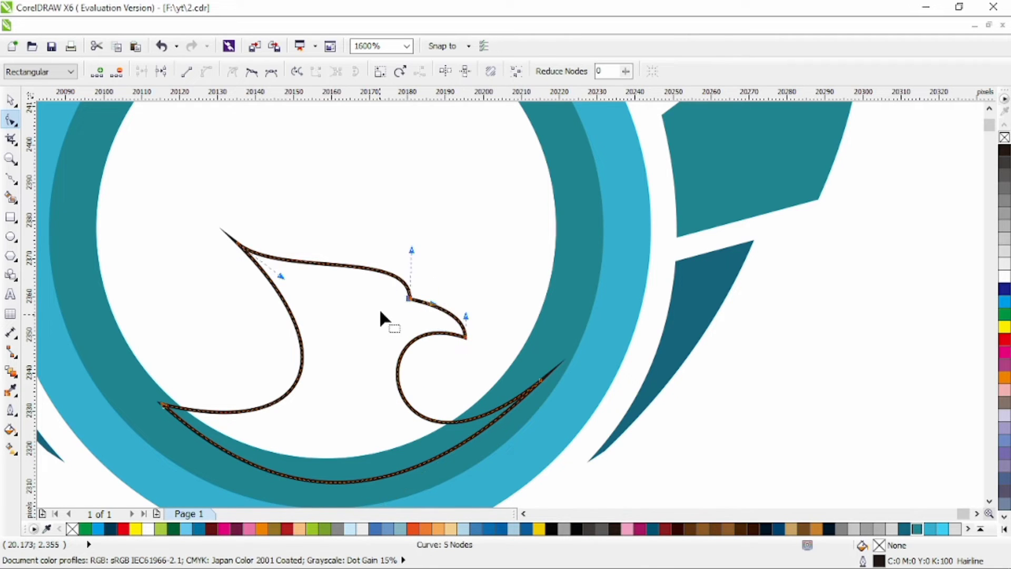
drag(411, 251, 403, 234)
drag(280, 277, 277, 285)
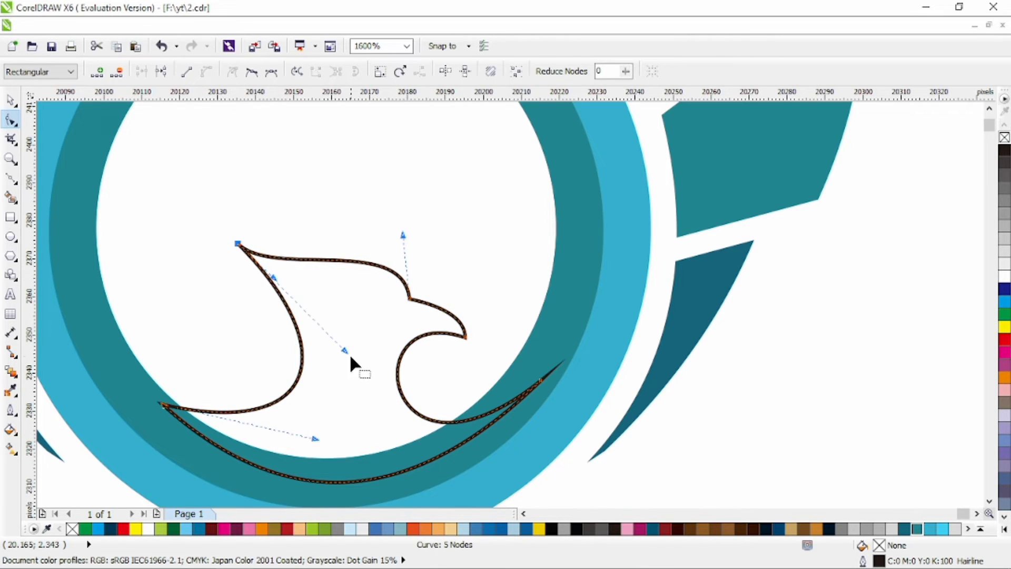
Step: Add a node to the back of the neck and shape it into an S-curve below the pointed crest
drag(347, 351, 190, 332)
double_click(239, 368)
drag(240, 368, 308, 372)
drag(301, 342, 296, 304)
click(238, 243)
drag(215, 285, 226, 314)
click(307, 372)
drag(296, 304, 299, 303)
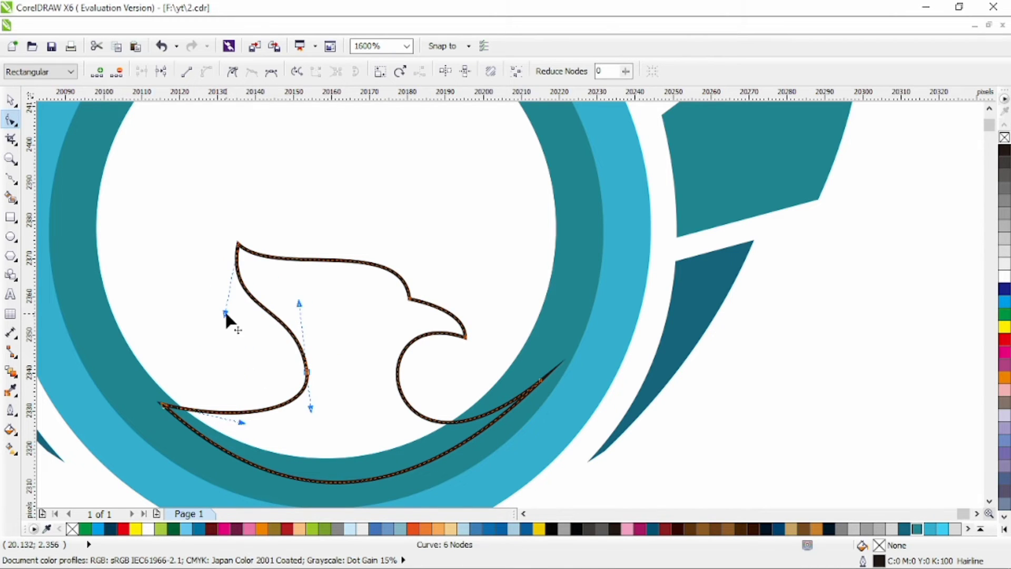
drag(226, 314, 227, 305)
click(238, 243)
drag(274, 278, 269, 287)
scroll(343, 318, down, 1)
drag(244, 341, 289, 385)
scroll(288, 378, up, 1)
drag(365, 340, 368, 349)
drag(363, 305, 352, 299)
drag(351, 295, 343, 297)
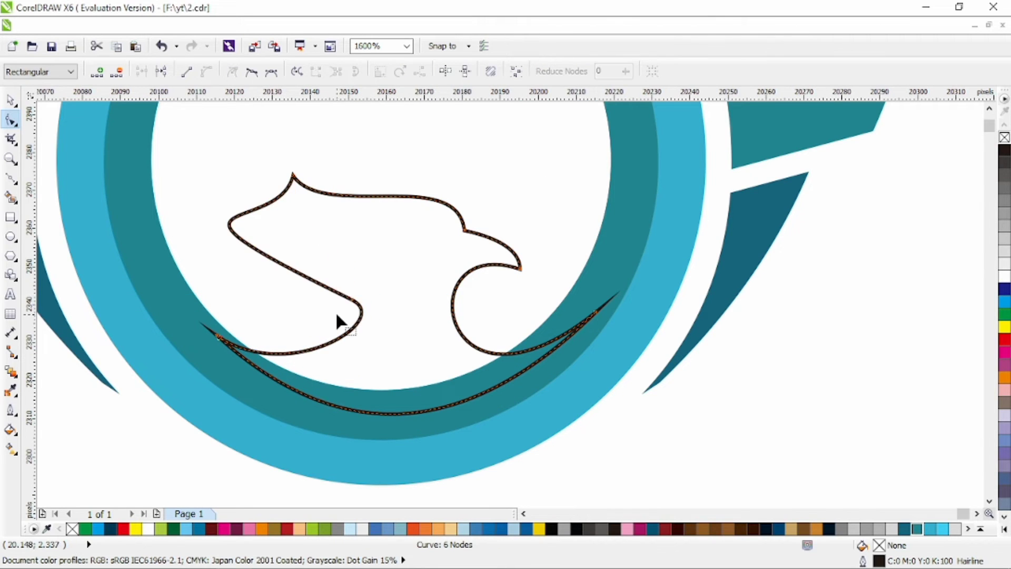
key(ctrl+z)
key(ctrl+shift+z)
Step: Weld the eagle-head outline to the teal inner band of the ring
scroll(492, 343, down, 1)
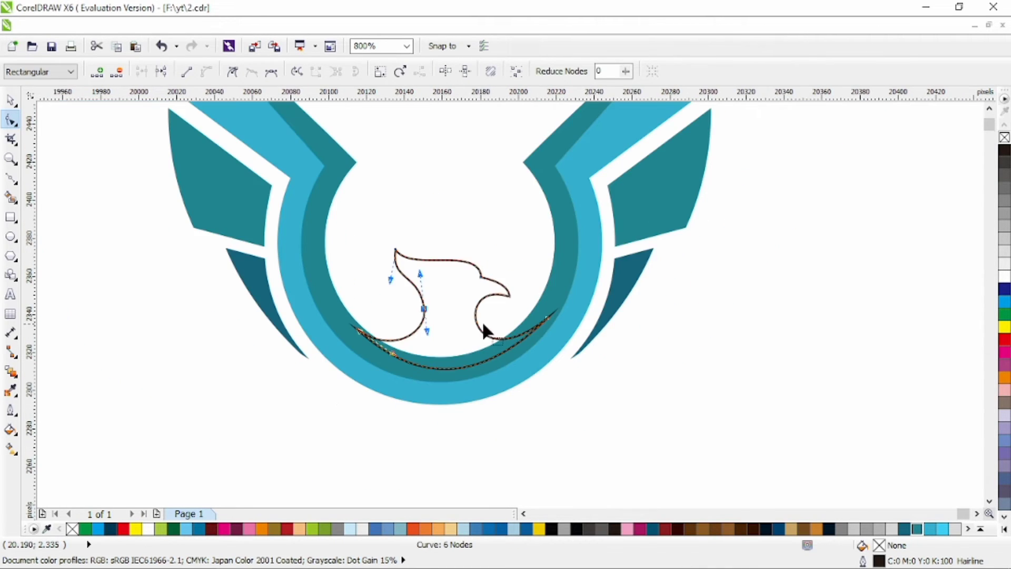
click(10, 100)
shift+click(322, 138)
click(458, 72)
click(443, 158)
scroll(425, 224, down, 1)
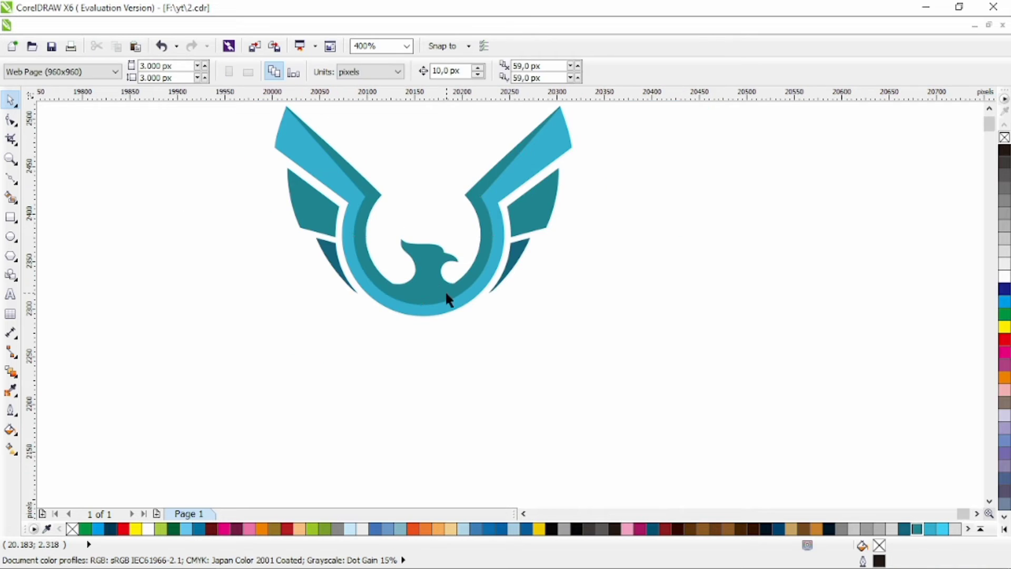
Step: Add nodes to the welded shape on both sides of the ring's inner edge and on the eagle's throat
click(446, 290)
scroll(445, 280, up, 2)
click(10, 120)
double_click(203, 246)
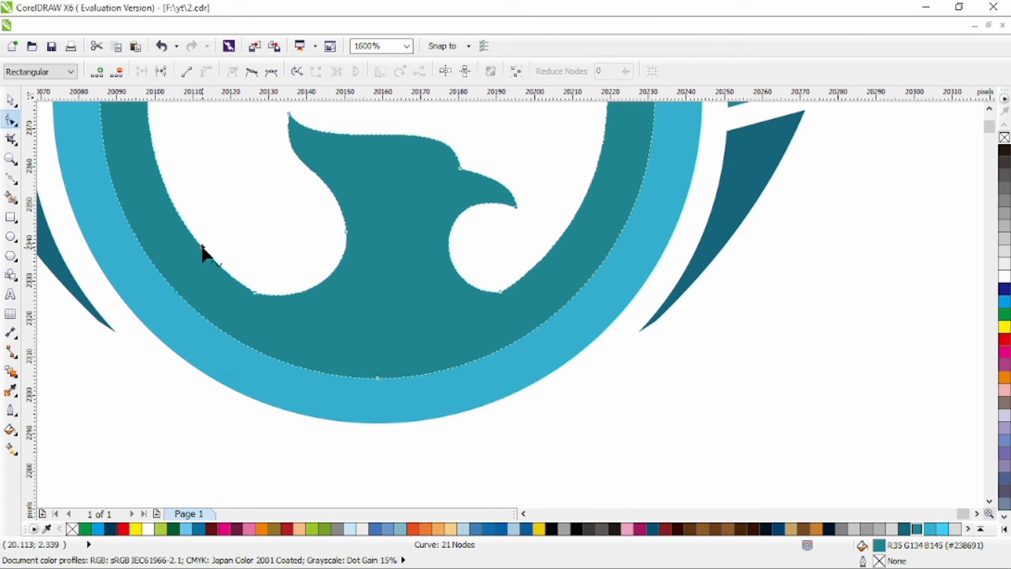
click(555, 243)
double_click(555, 243)
double_click(448, 251)
key(ctrl+a)
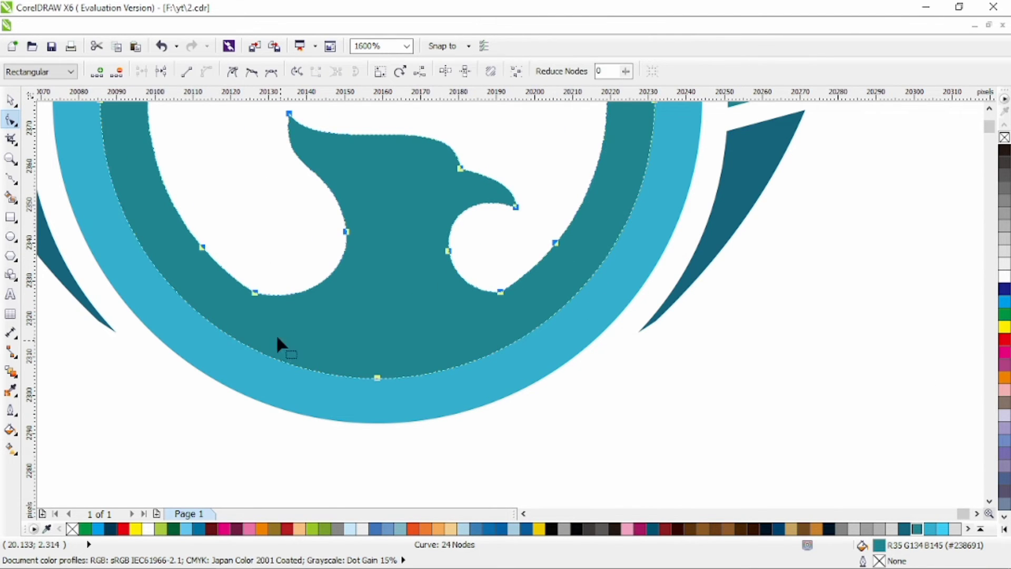
Step: Delete the two corner nodes where the eagle's neck meets the inner band to smooth both junctions
drag(235, 273, 287, 312)
key(Delete)
drag(481, 267, 516, 299)
key(Delete)
scroll(517, 299, down, 1)
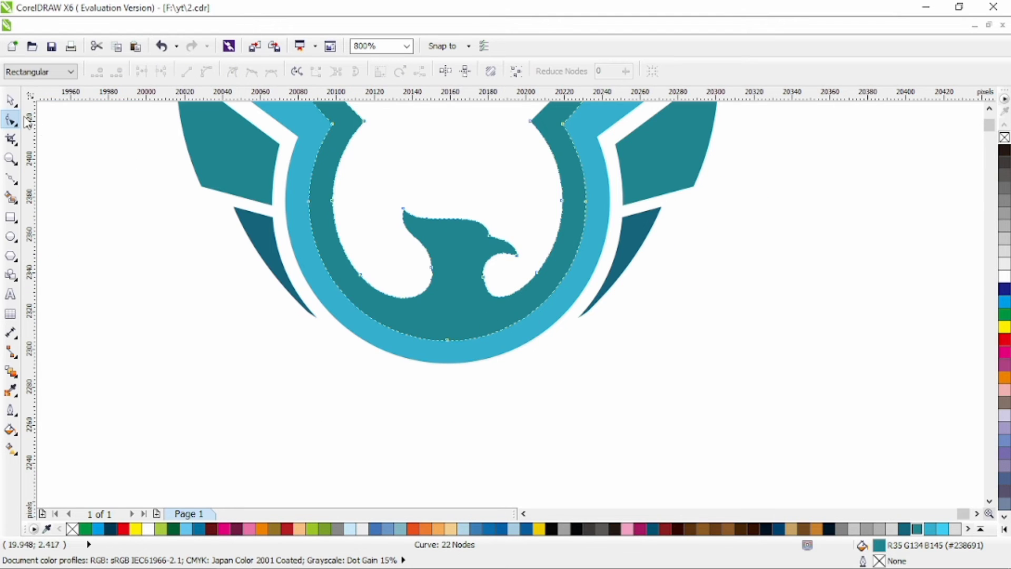
Step: Give the welded eagle and band a vertical linear gradient from teal at the base to light blue at the top
click(11, 100)
scroll(365, 307, down, 1)
click(10, 449)
drag(415, 305, 416, 163)
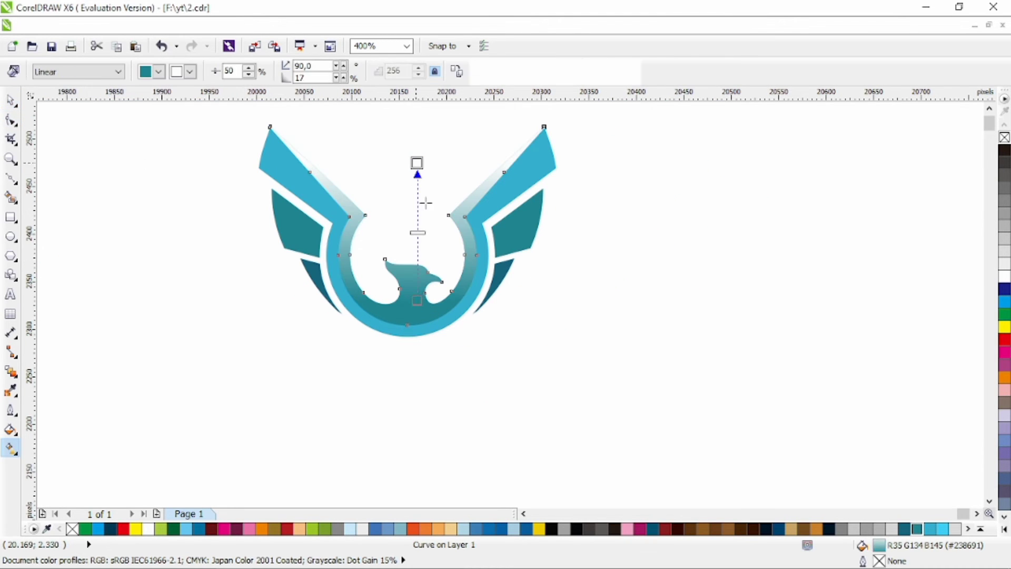
click(930, 529)
drag(416, 336, 416, 178)
click(11, 100)
key(Escape)
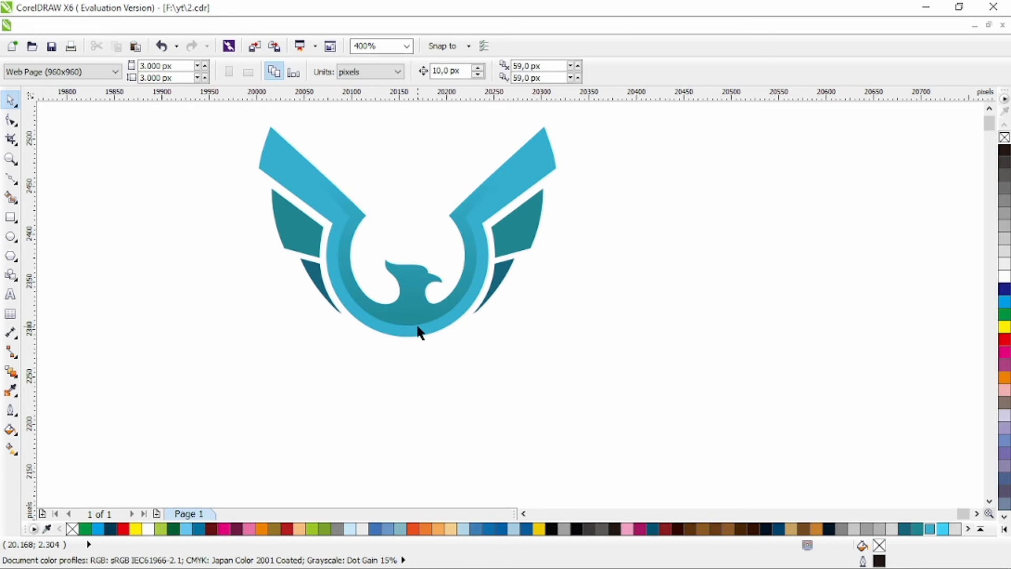
Step: Recolour the lowest pair of feathers with dark navy blue
scroll(417, 326, up, 1)
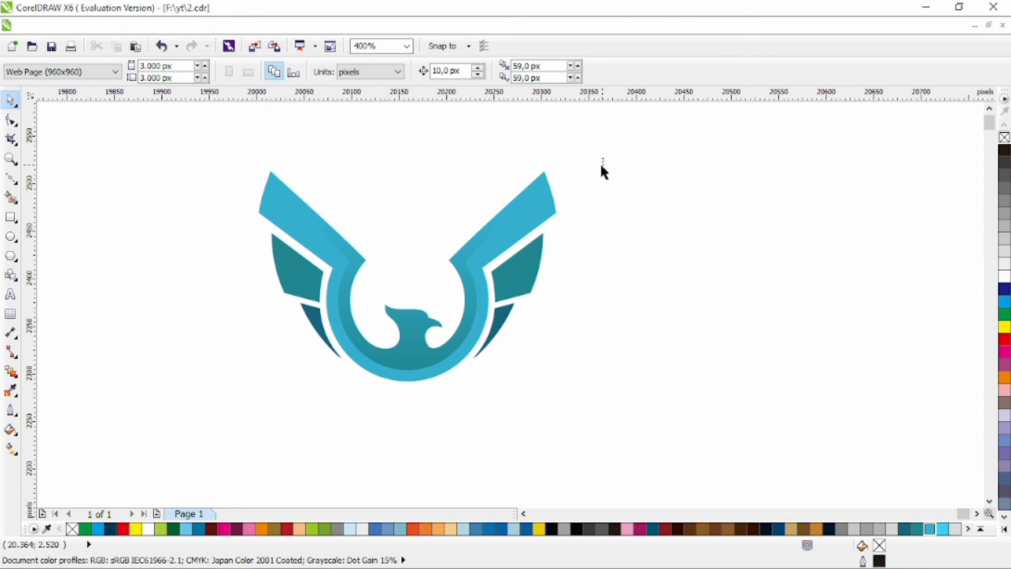
click(296, 281)
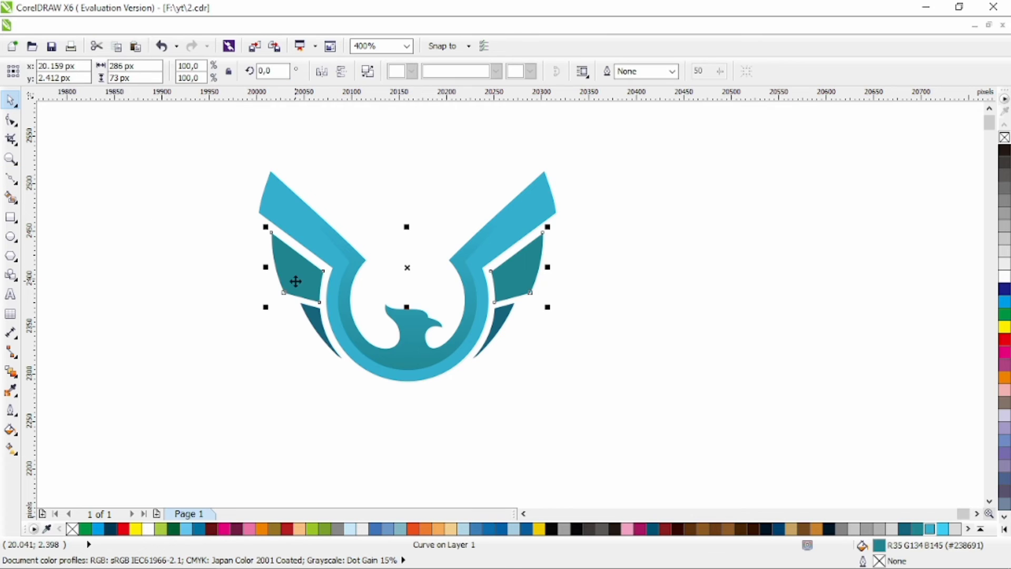
click(323, 333)
click(112, 529)
click(221, 411)
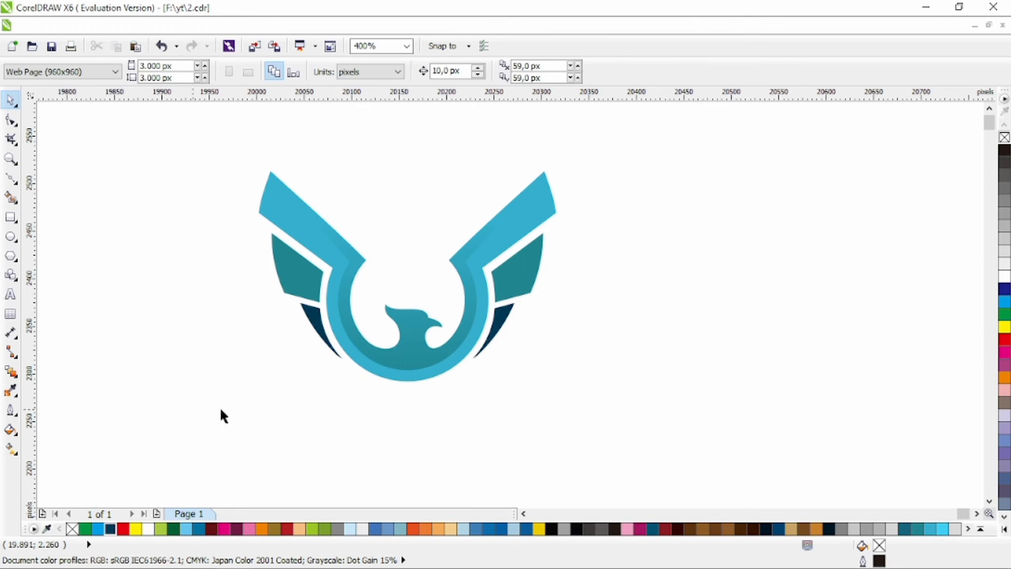
Step: Group the four emblem parts and shift the group slightly up and to the right
key(F5)
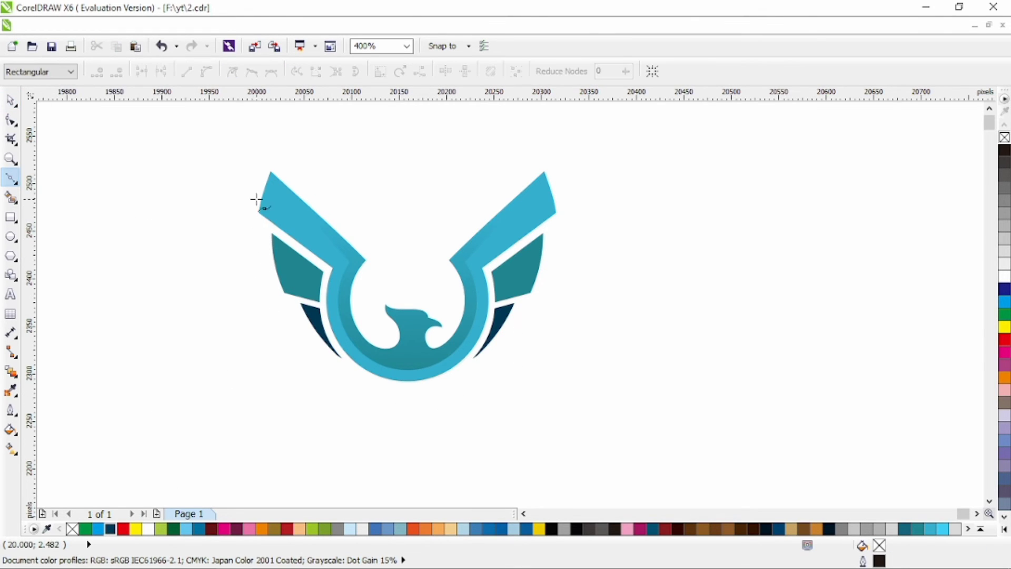
click(11, 103)
drag(580, 399, 622, 411)
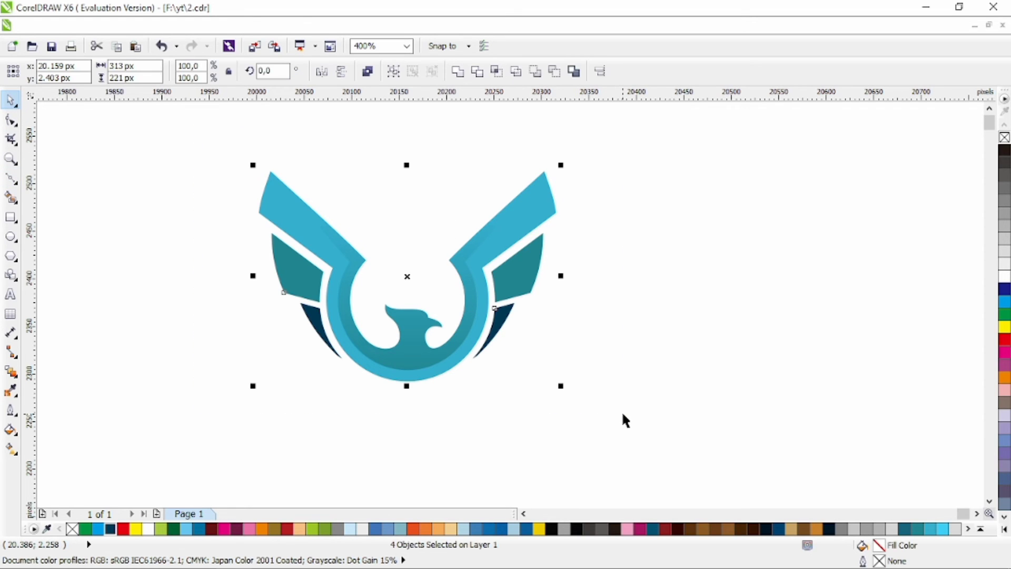
key(ctrl+g)
click(622, 411)
drag(490, 311, 628, 341)
Step: Add the title BLUEEAGLE below the emblem in Calibri Light and scale it to about 243 px wide
key(F8)
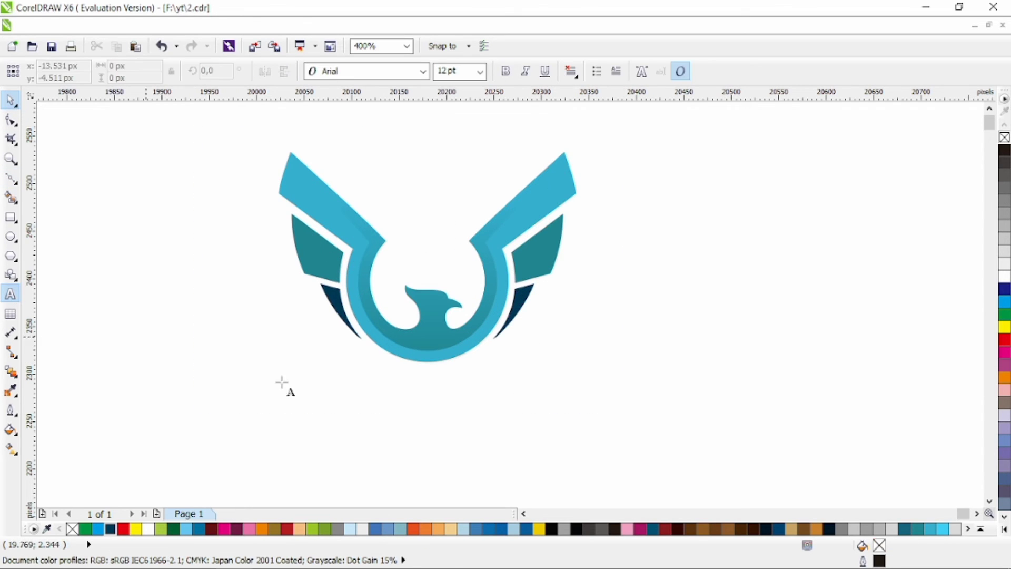
click(327, 403)
text(BLUEEAGLE)
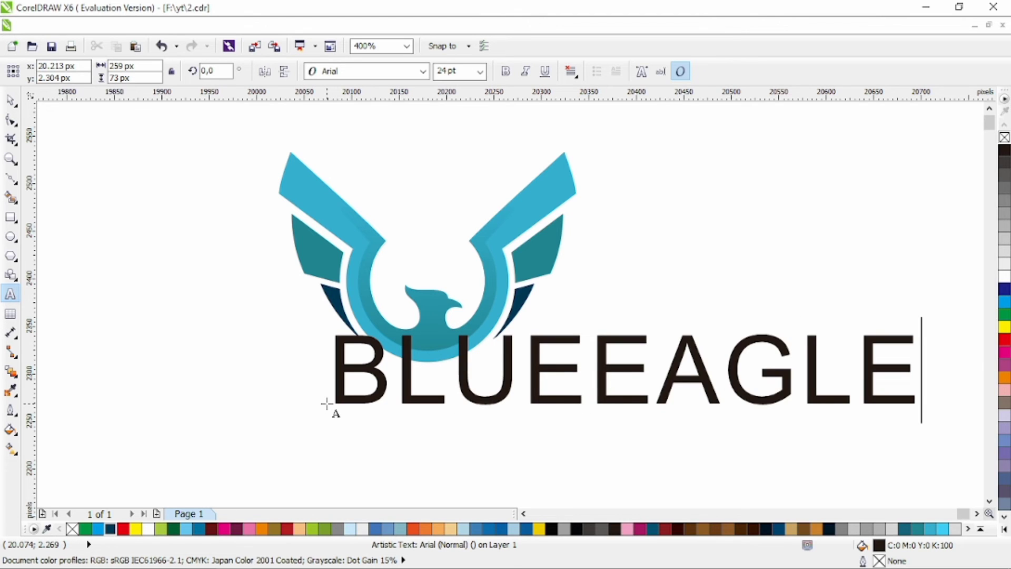
click(11, 100)
click(423, 71)
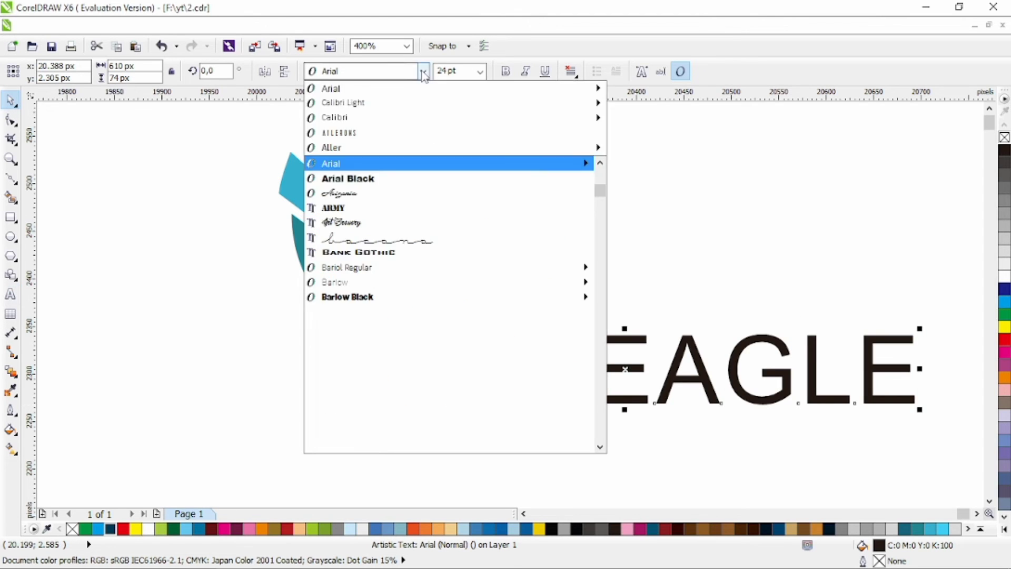
click(409, 102)
drag(798, 337, 574, 369)
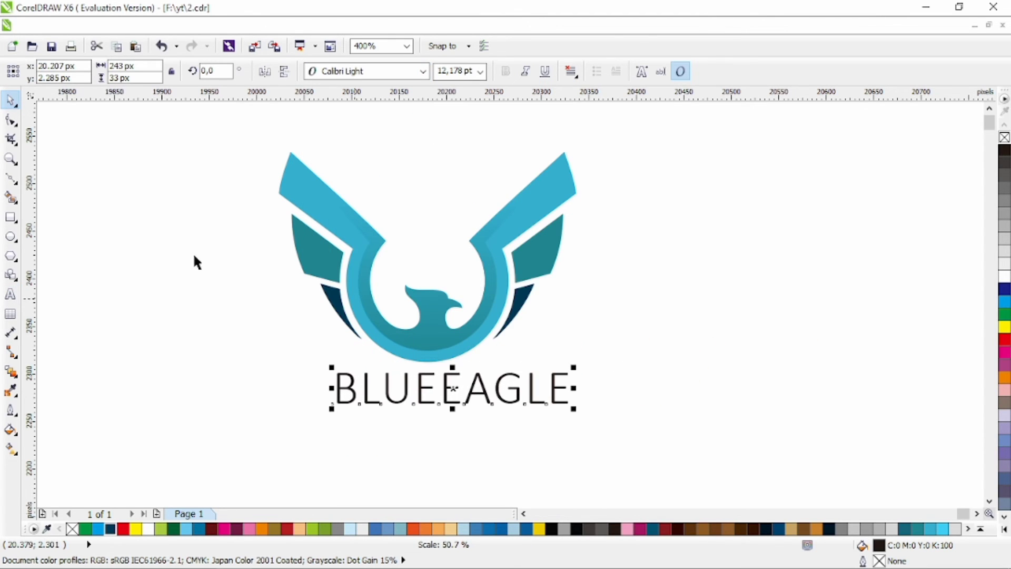
Step: Set the word EAGLE in the title to Calibri Bold
key(F8)
drag(443, 390, 626, 409)
click(423, 71)
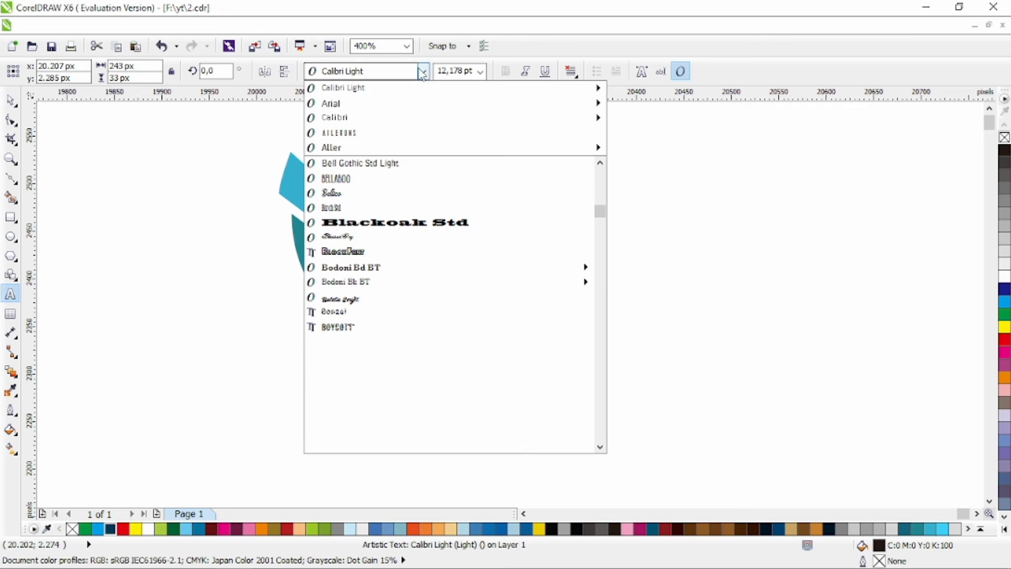
mouse_move(413, 125)
click(618, 146)
click(11, 100)
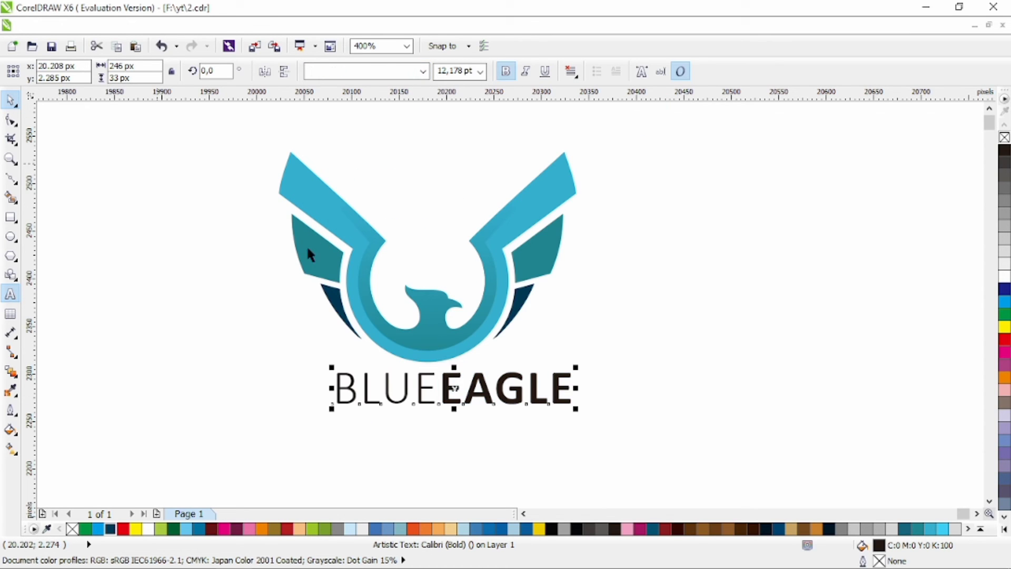
Step: Duplicate the title directly below itself and replace the copy's text with LOGO DESIGN
mouse_move(561, 380)
mouse_down()
mouse_move(560, 434)
mouse_move(555, 378)
mouse_up()
right_click(555, 378)
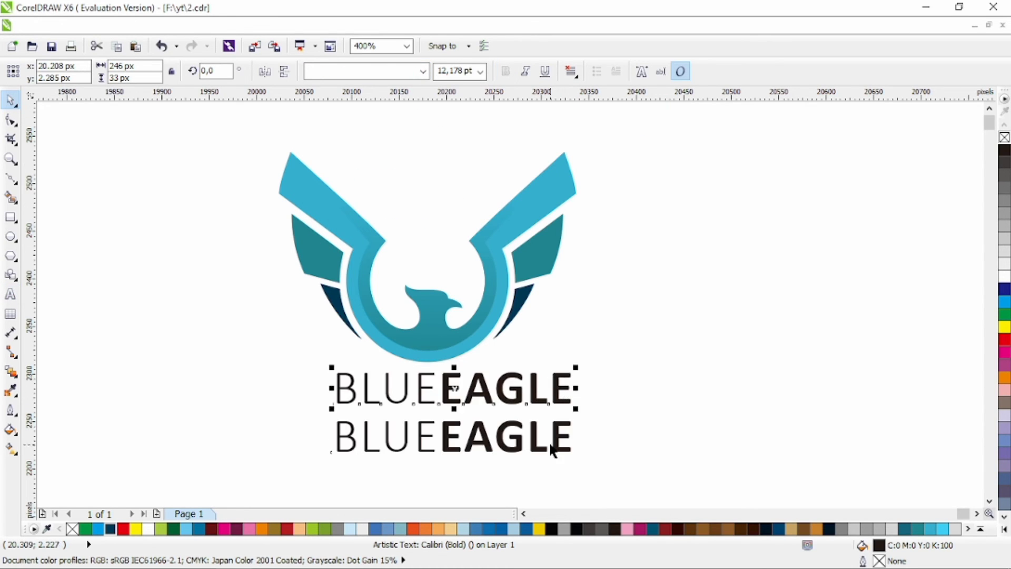
double_click(556, 442)
key(ctrl+a)
text(LOGO DESIGN)
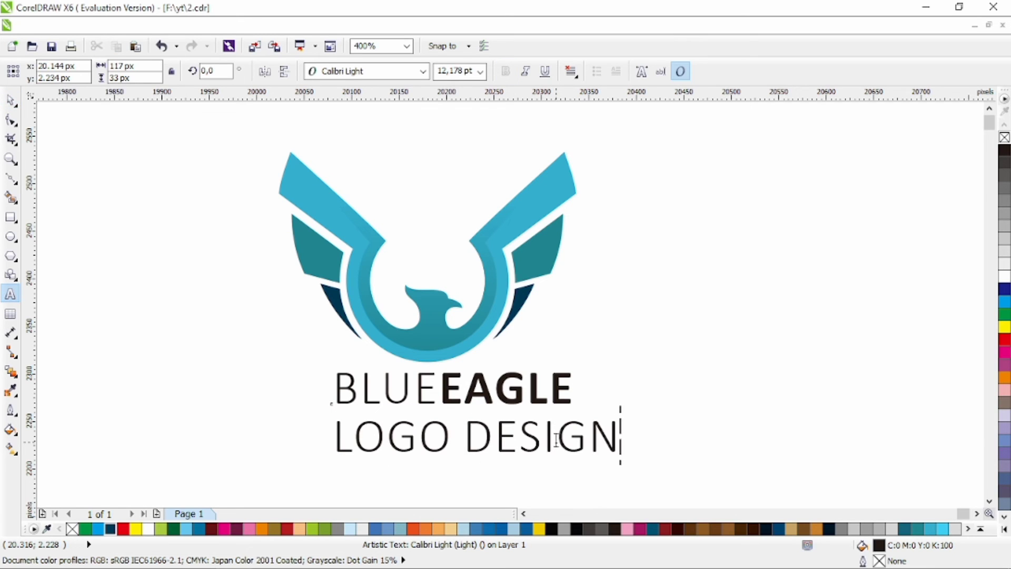
Step: Set the LOGO DESIGN tagline to bold Calibri and shrink it to a small line below the title
click(10, 100)
click(423, 71)
click(369, 100)
click(506, 71)
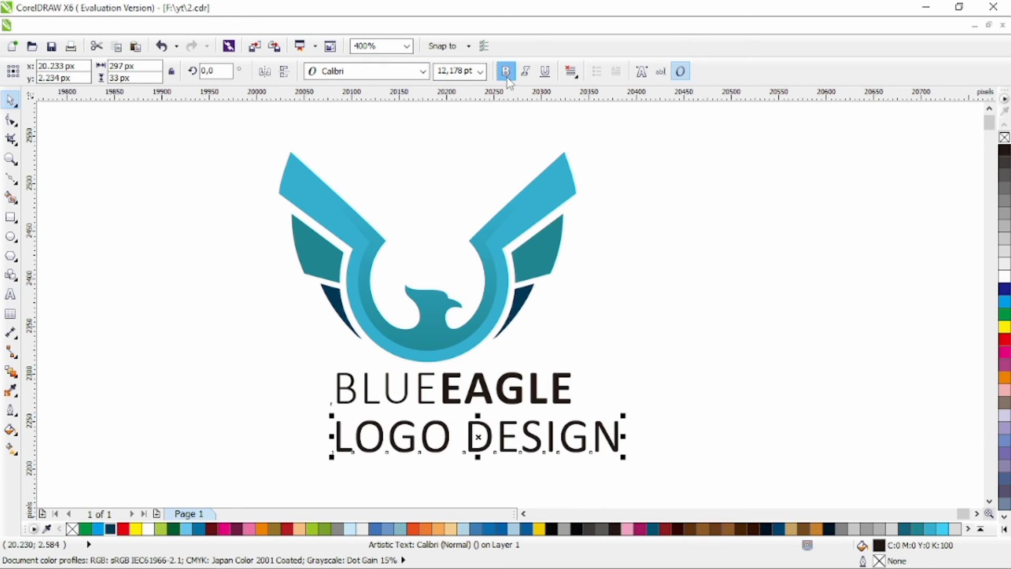
drag(630, 460, 527, 440)
Step: Widen the letter spacing of the tagline and the BLUEEAGLE title
key(F10)
click(522, 401)
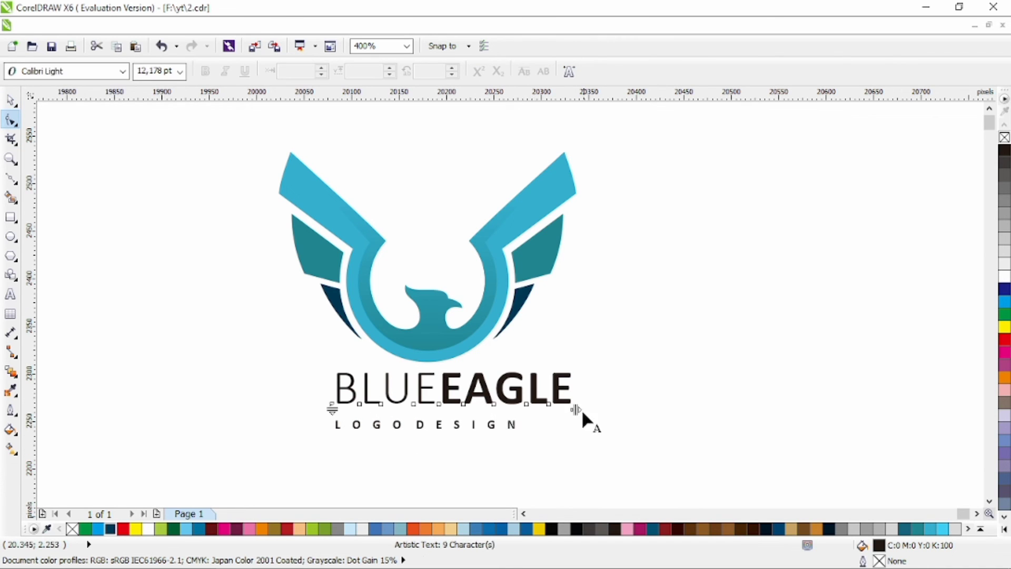
drag(582, 408, 591, 410)
key(space)
Step: Centre the emblem, title and tagline on one another horizontally
drag(237, 118, 629, 373)
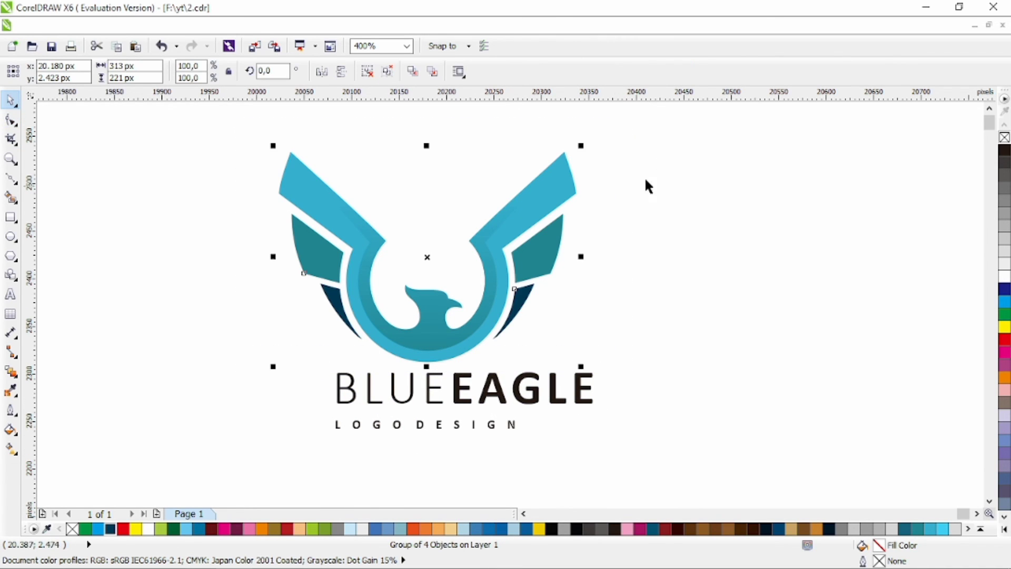
drag(673, 135, 198, 457)
key(c)
Step: Move the title down closer to the tagline and scale both text lines down to about 215 px wide
click(444, 437)
drag(457, 388, 461, 432)
shift+click(495, 409)
drag(560, 439, 520, 409)
click(519, 421)
Step: Fill the title and tagline with the same dark navy blue as the lowest feathers
drag(248, 446, 249, 447)
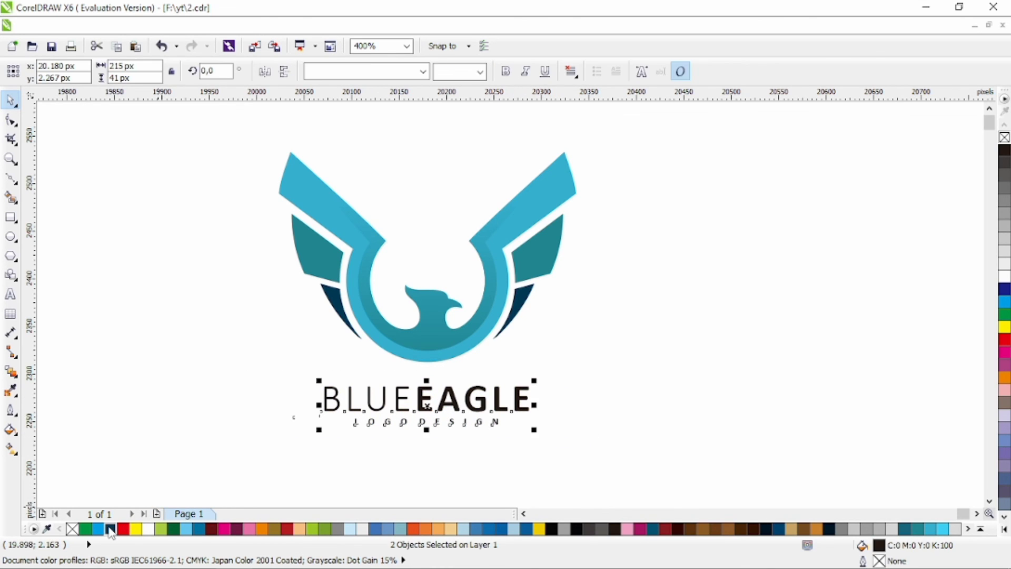
click(110, 529)
click(717, 350)
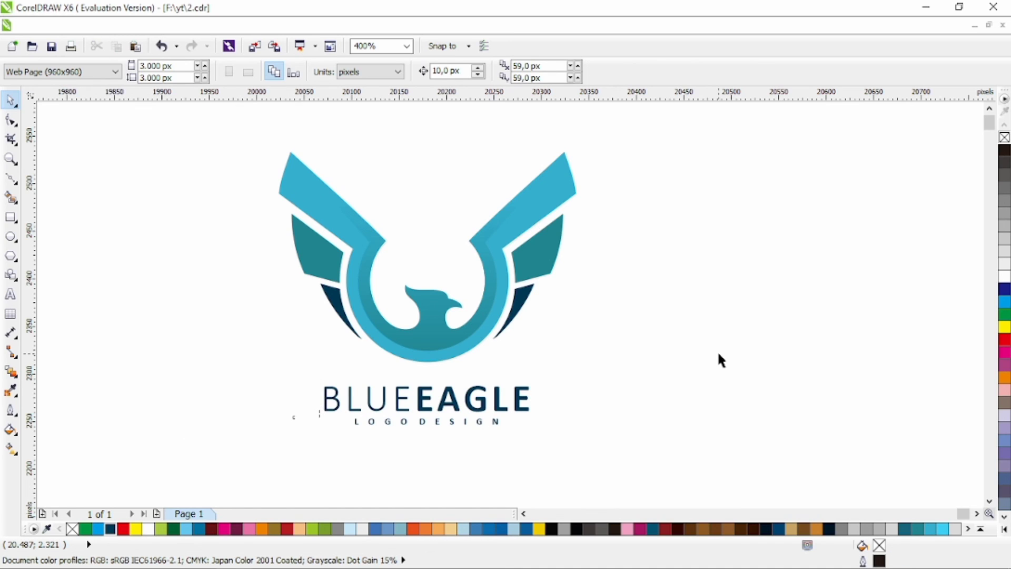